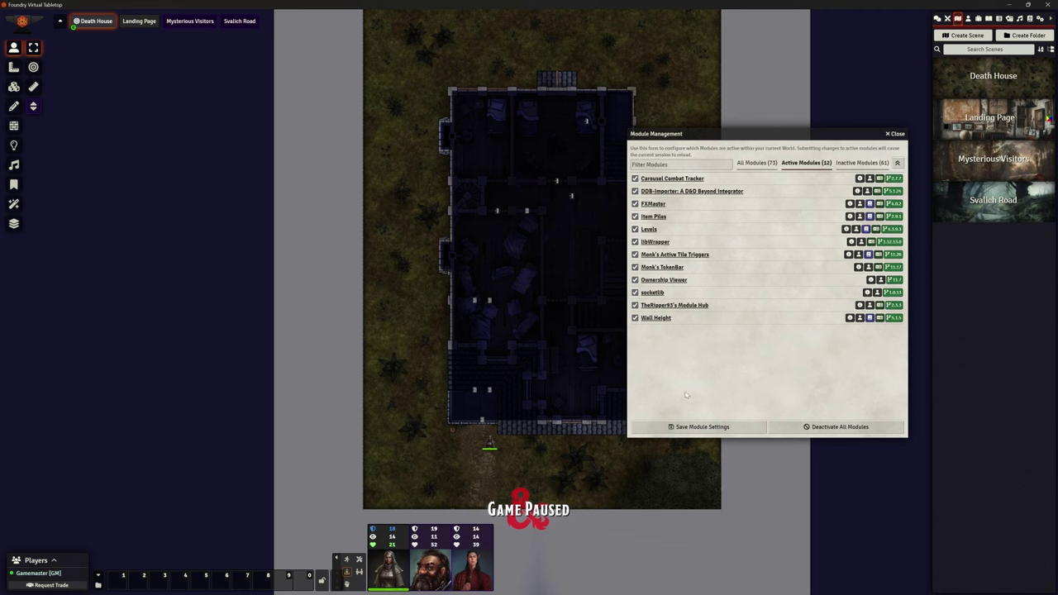
# Close the module management window and open the Levels layer tool beside the Death House map
pyautogui.moveTo(717, 138); pyautogui.dragTo(702, 126)
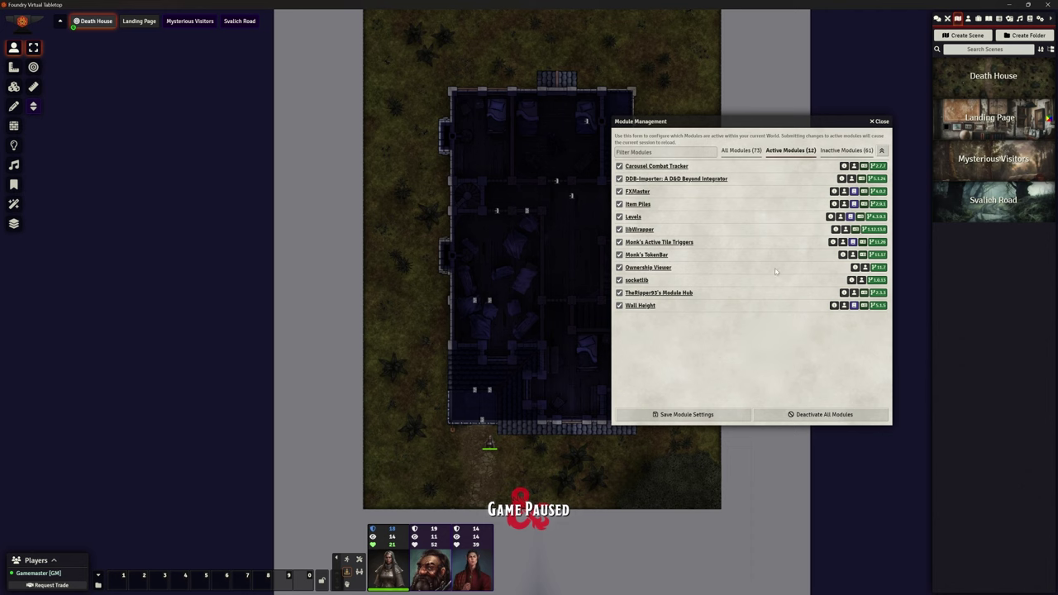
pyautogui.click(884, 122)
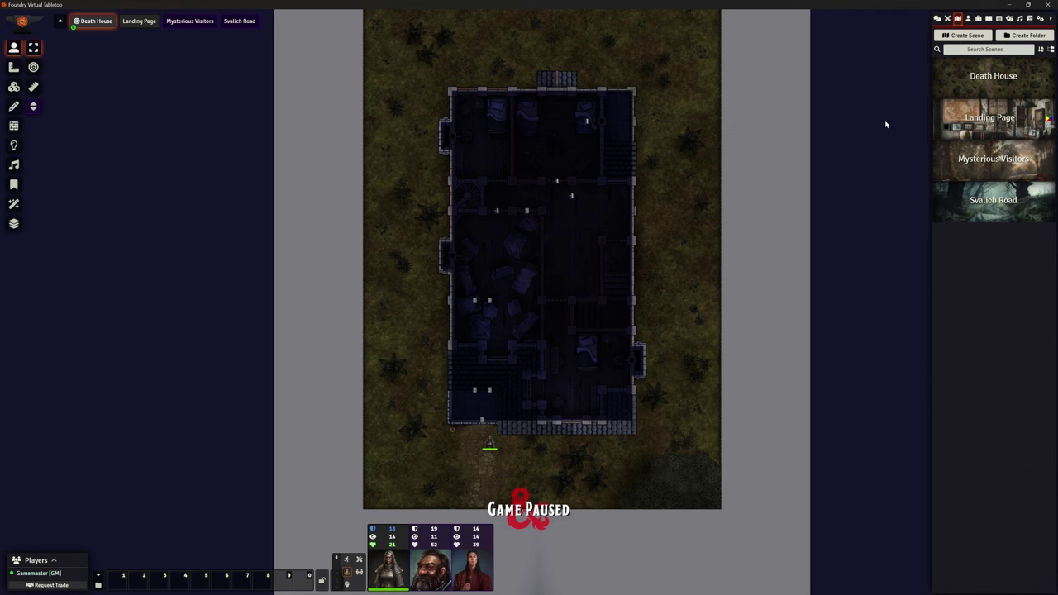
pyautogui.click(13, 223)
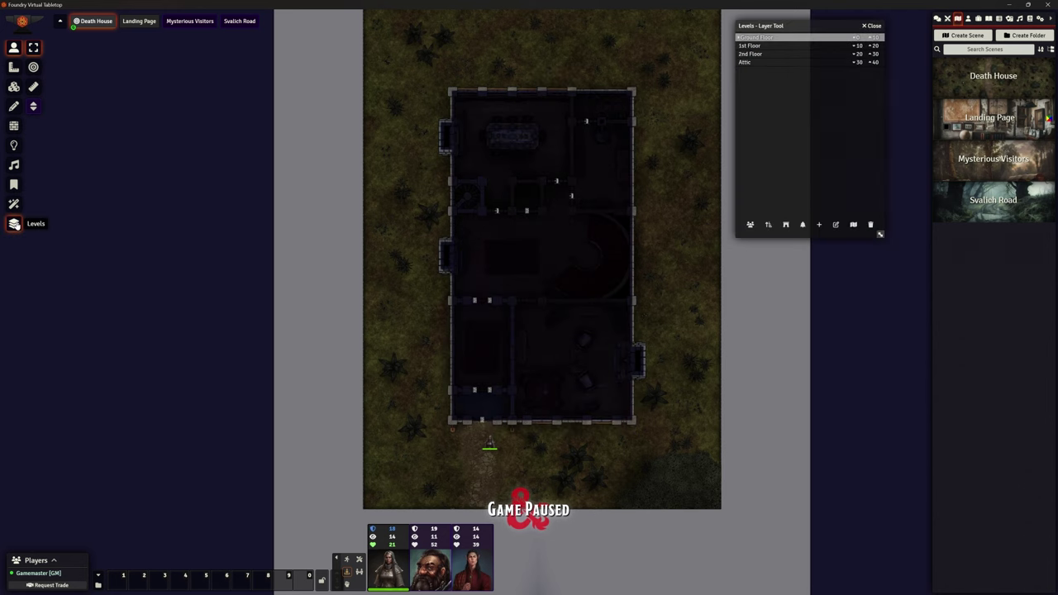
pyautogui.moveTo(798, 25); pyautogui.dragTo(773, 248)
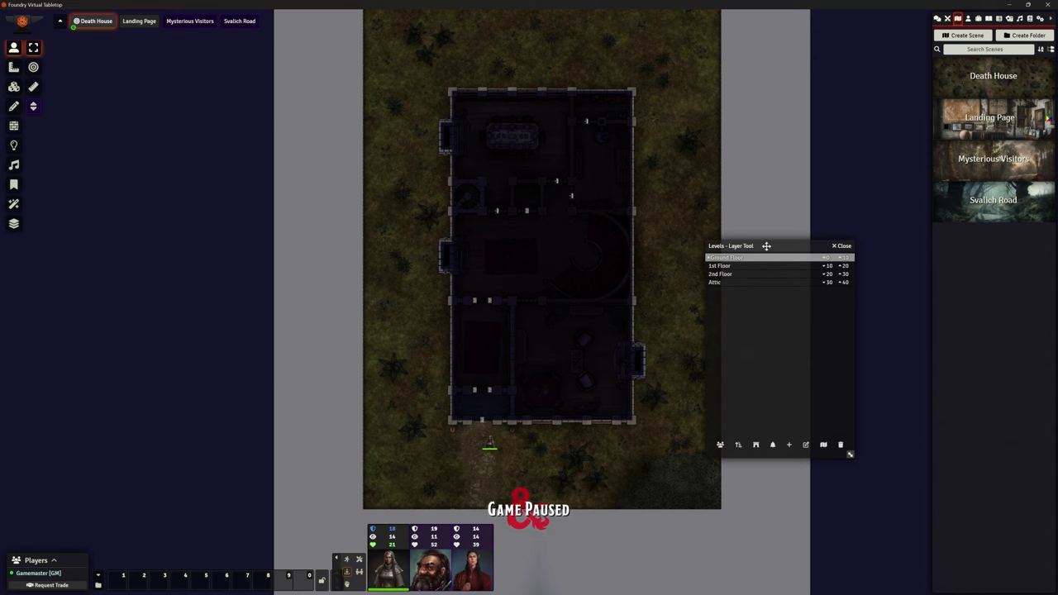
pyautogui.moveTo(767, 246); pyautogui.dragTo(820, 142)
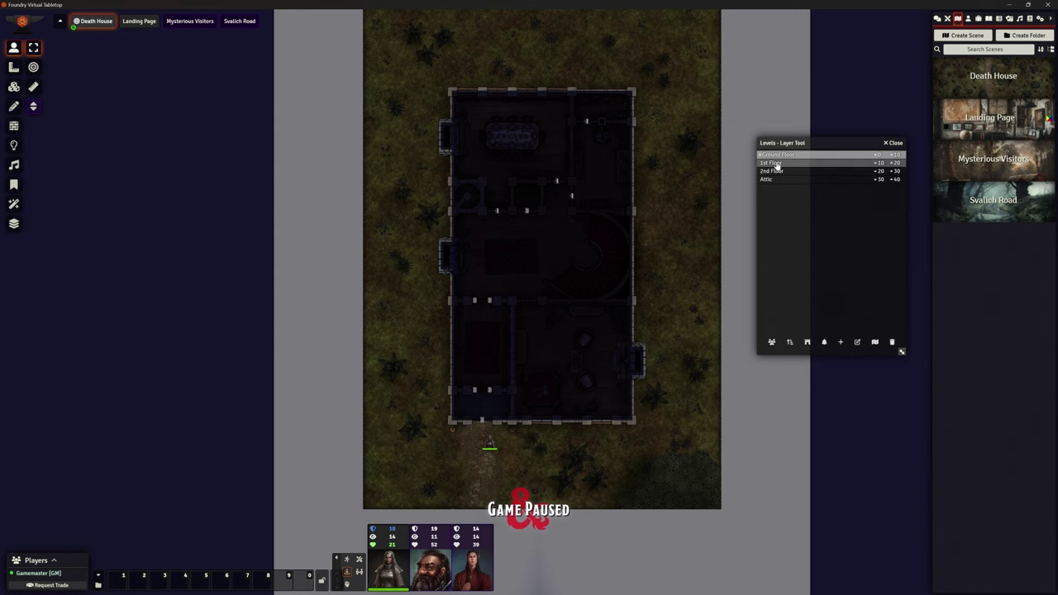
# View the Death House's 1st Floor and Attic levels, then return to the Ground Floor
pyautogui.click(774, 163)
pyautogui.click(774, 163)
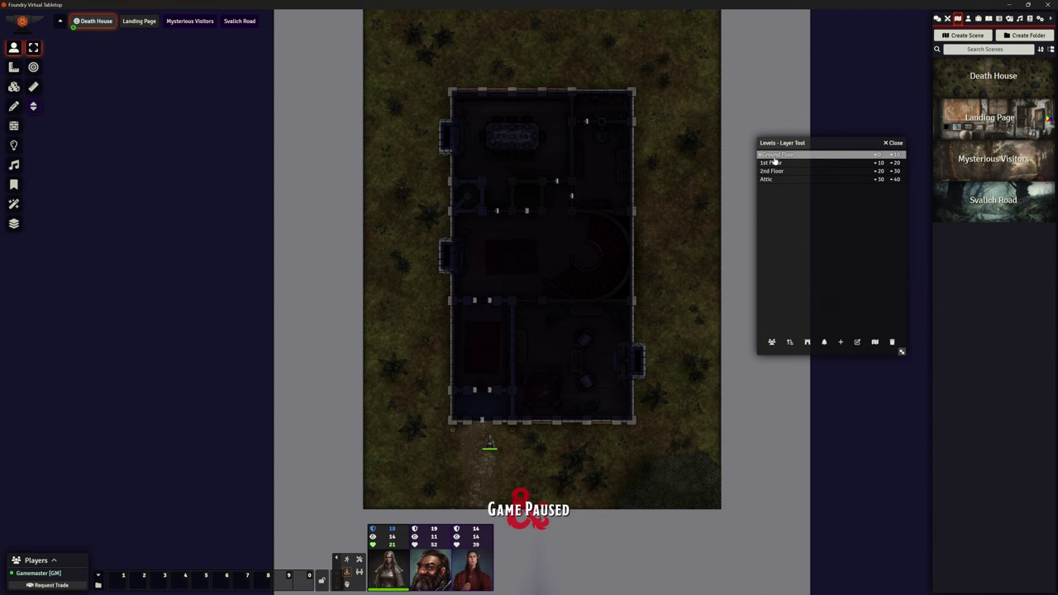
pyautogui.click(774, 163)
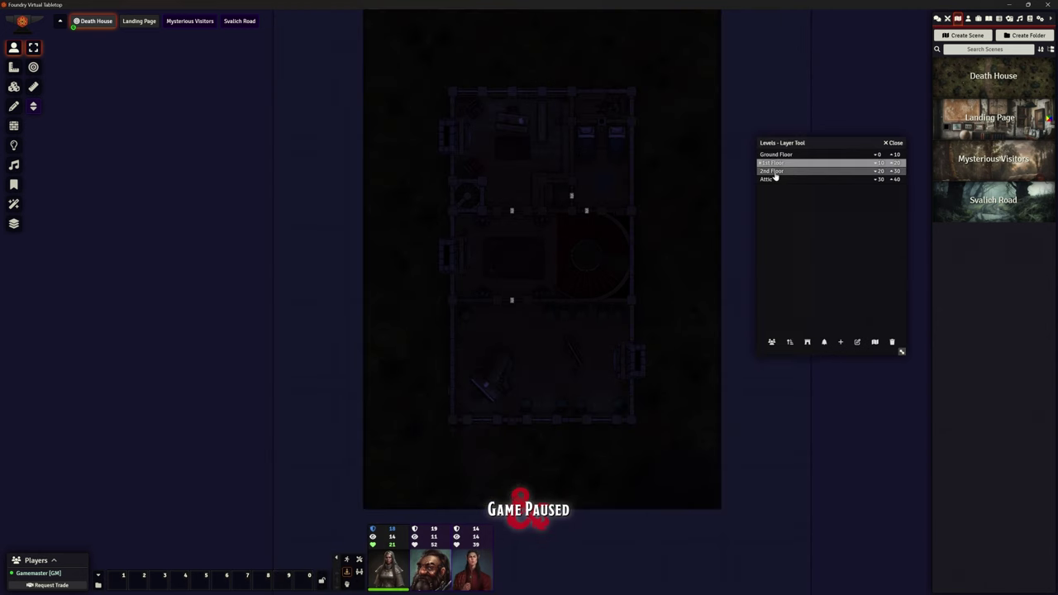
pyautogui.click(776, 179)
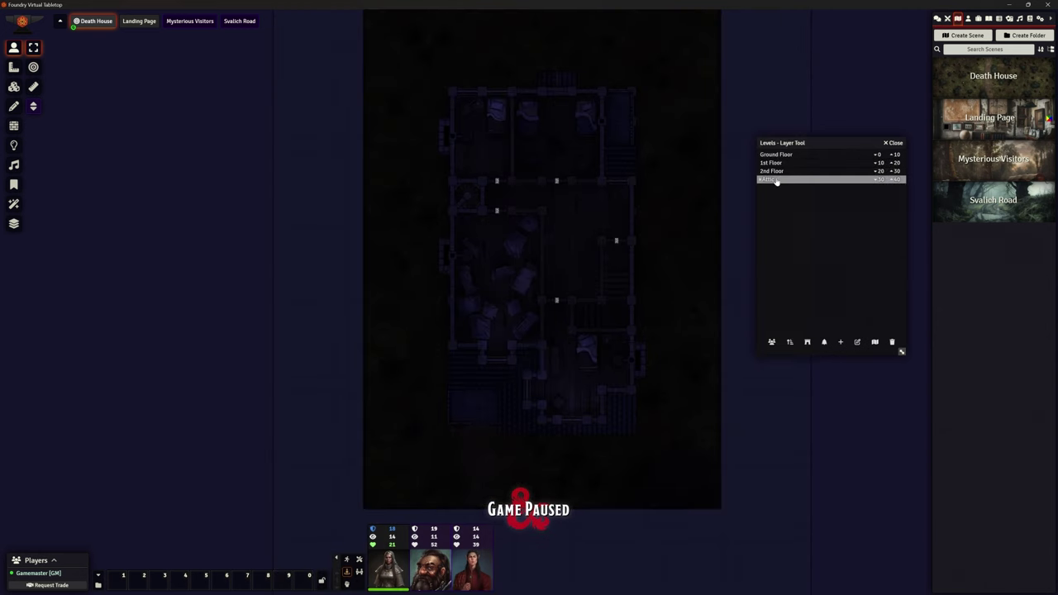
pyautogui.click(778, 155)
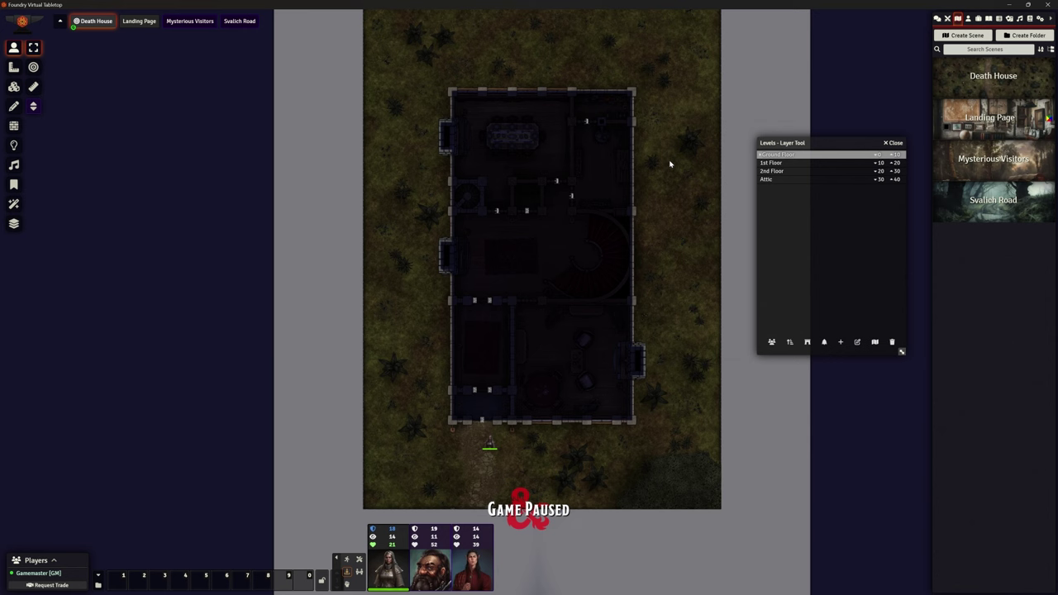
# Open the tile browser, look inside the Tiles subfolder, and return to the Curse of Strahd folder
pyautogui.click(13, 86)
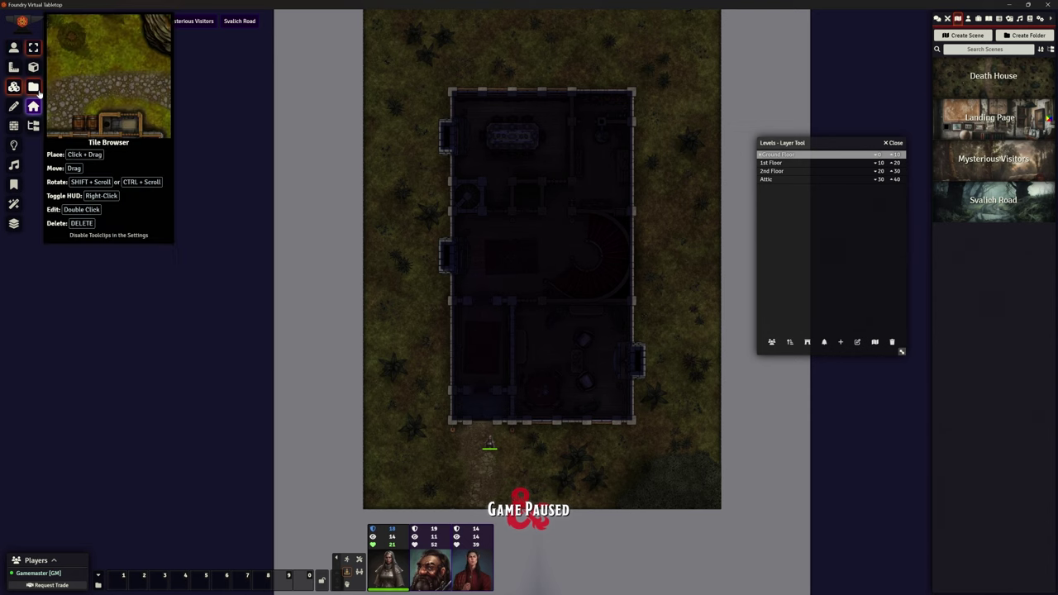
pyautogui.click(35, 88)
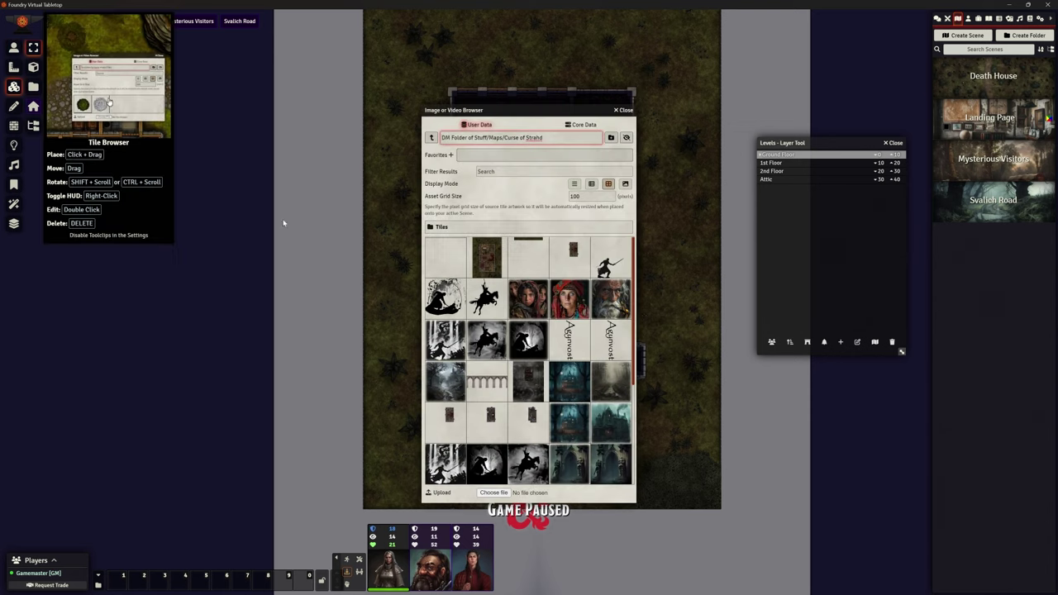
pyautogui.moveTo(506, 111); pyautogui.dragTo(296, 99)
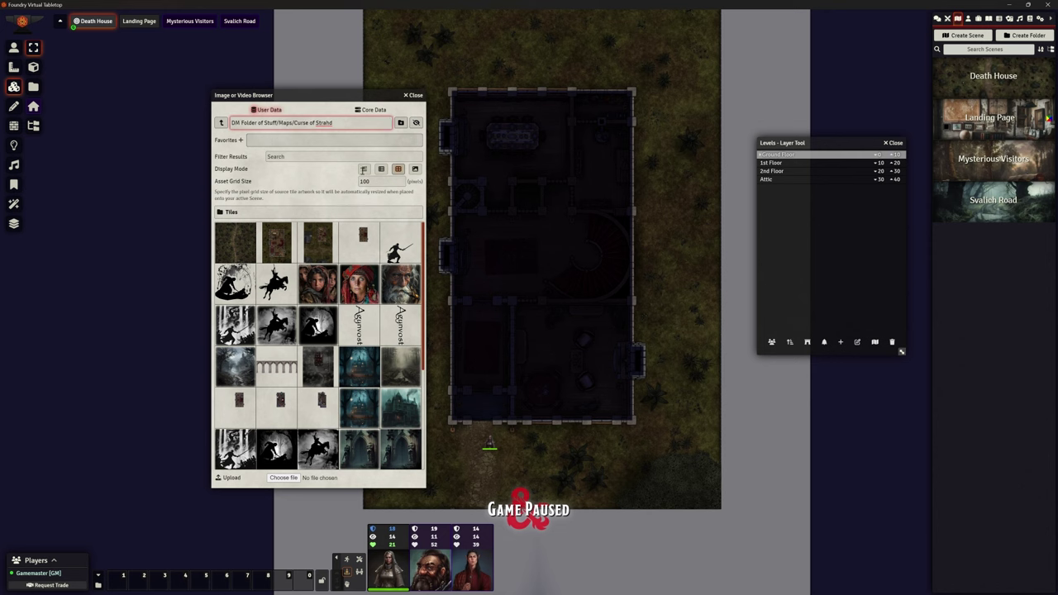
pyautogui.click(273, 213)
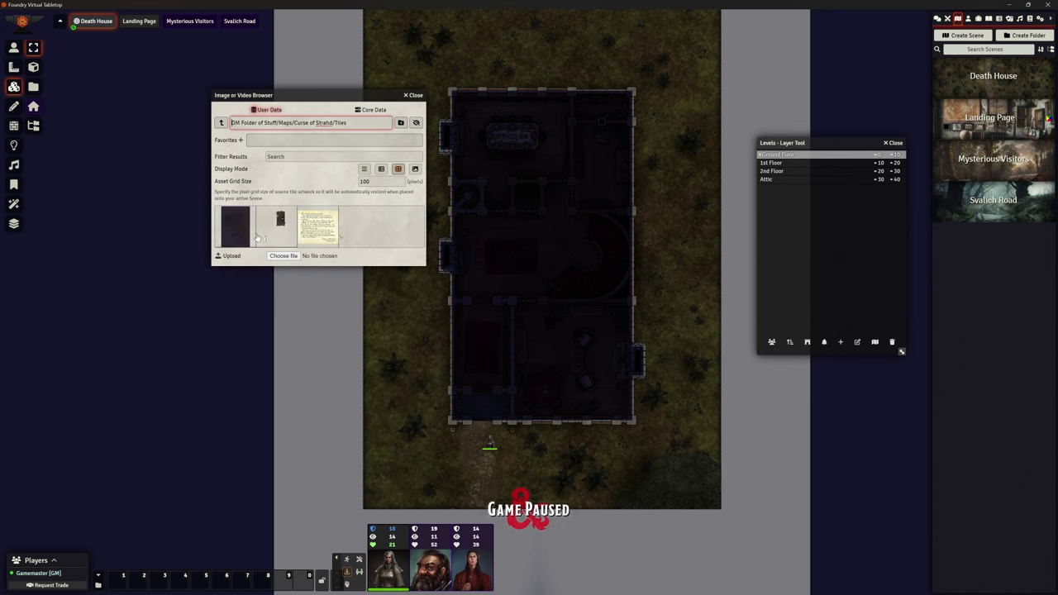
pyautogui.click(221, 123)
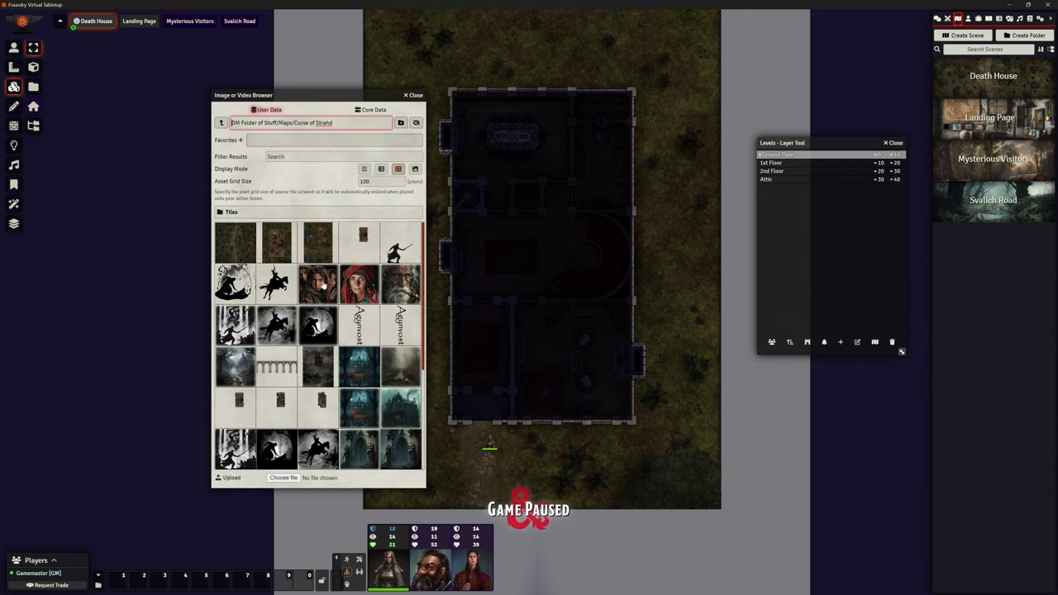
# Show the files as large previews, examine the Death House floor images from ground floor to attic, and close the browser
pyautogui.click(416, 169)
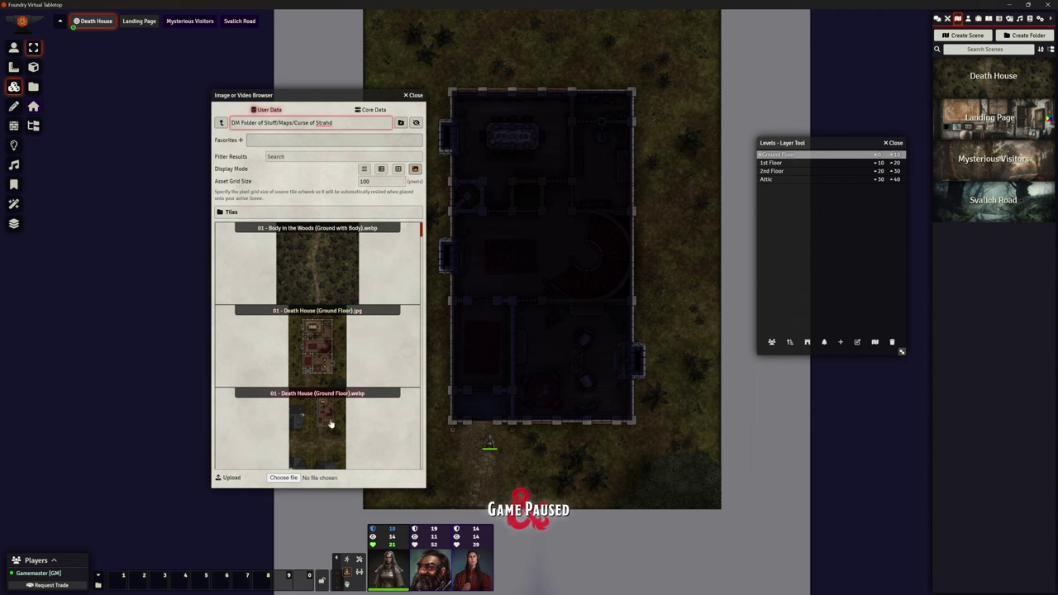
pyautogui.scroll(-3, 329, 424)
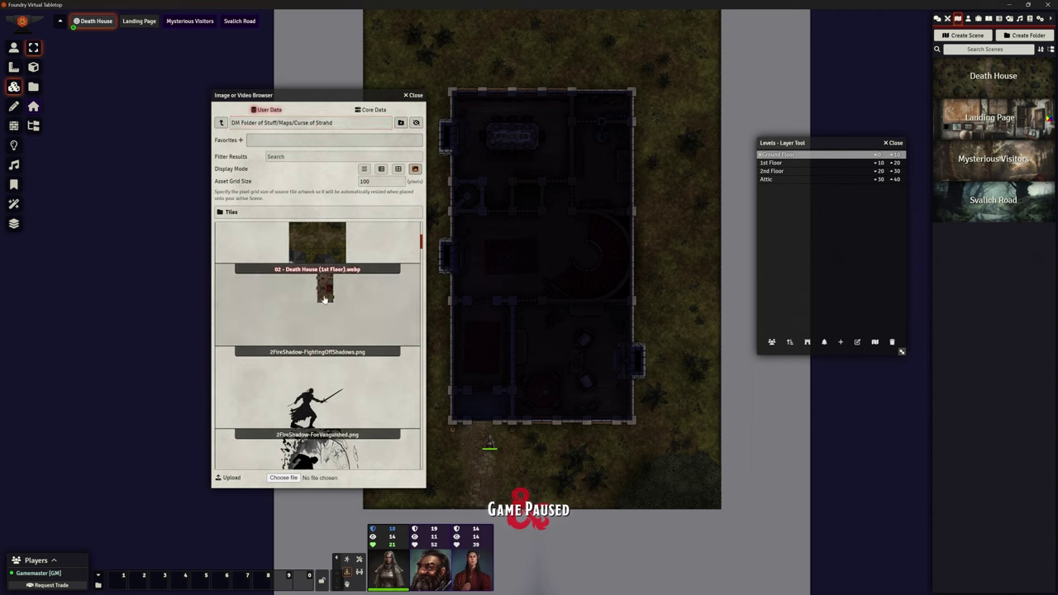
pyautogui.scroll(-10, 325, 299)
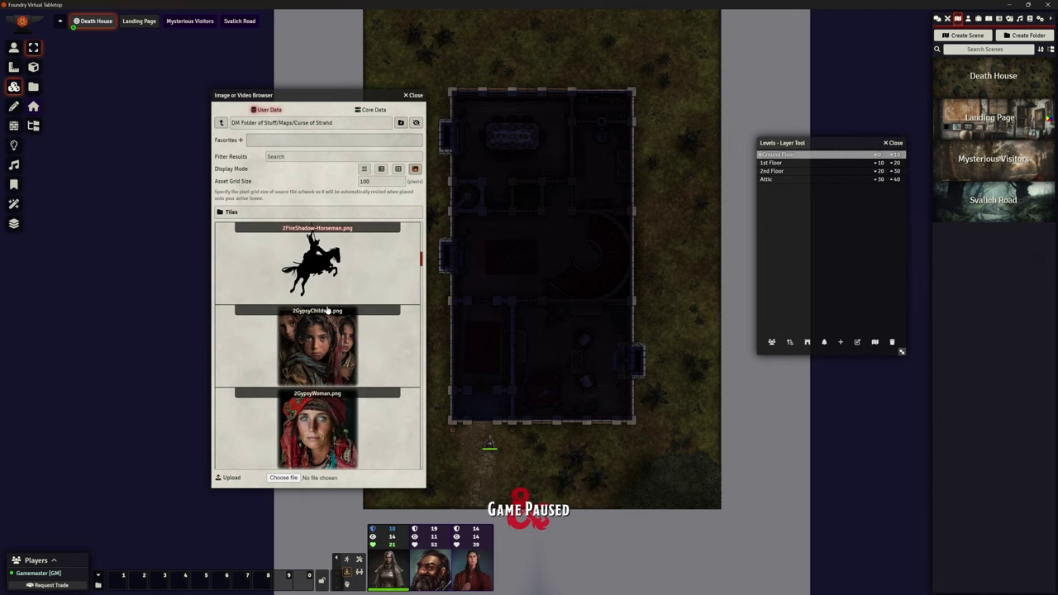
pyautogui.scroll(-10, 329, 313)
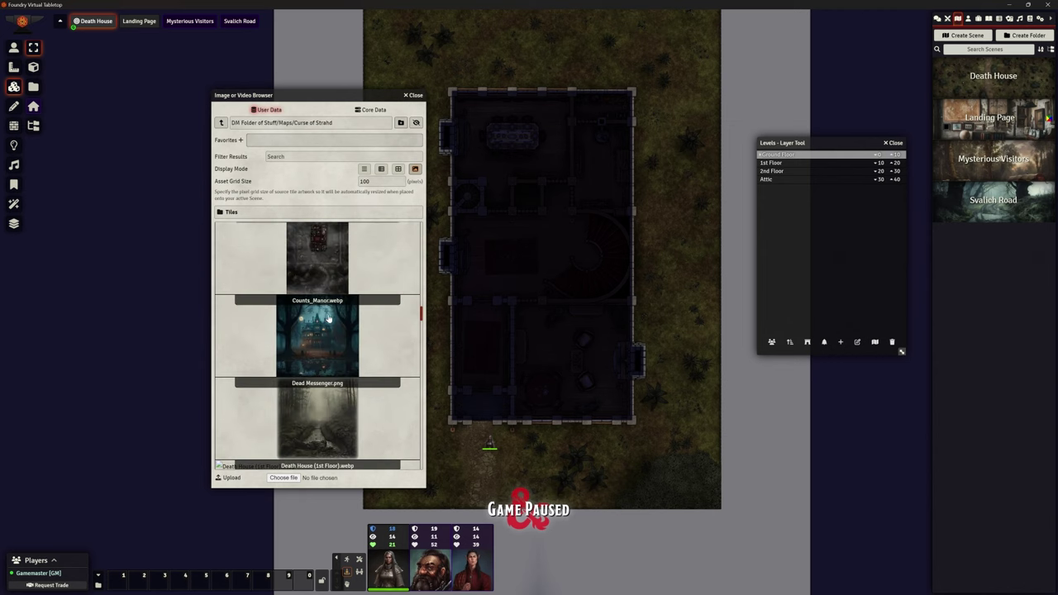
pyautogui.scroll(-2, 329, 319)
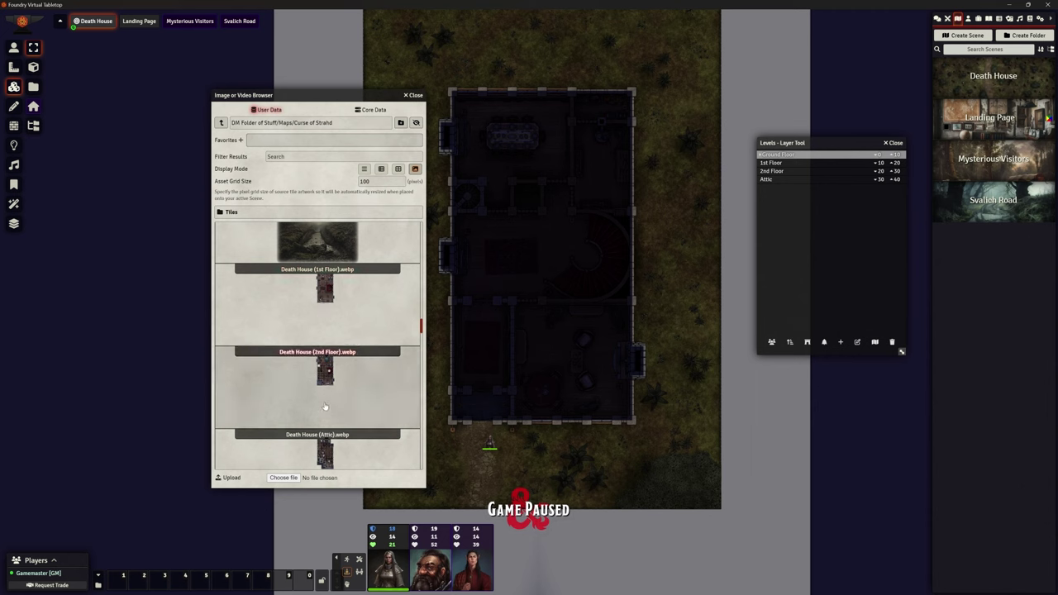
pyautogui.scroll(-1, 329, 380)
pyautogui.scroll(-1, 332, 386)
pyautogui.scroll(2, 332, 386)
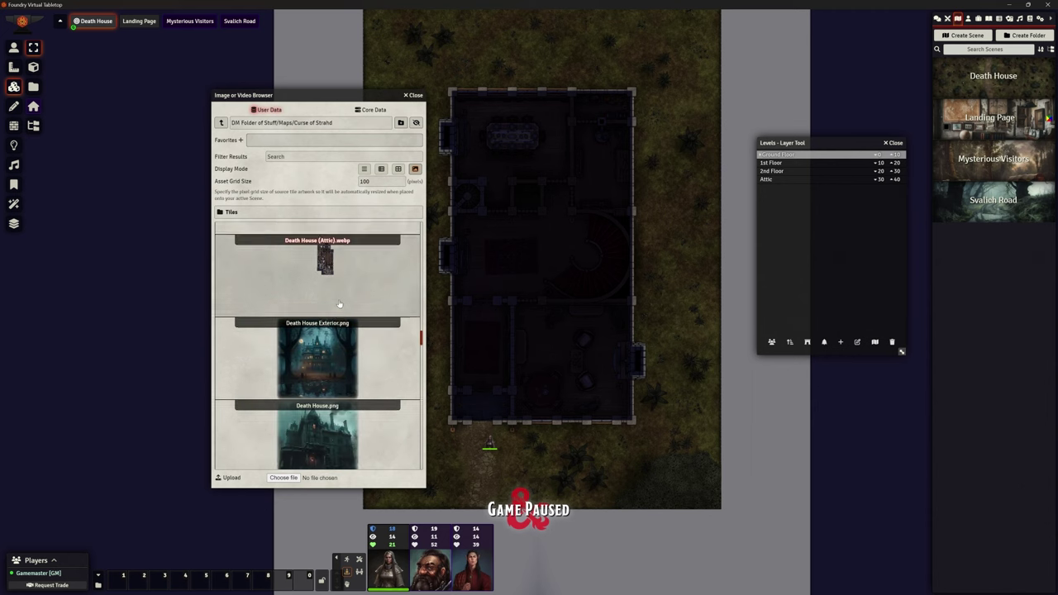
pyautogui.click(412, 95)
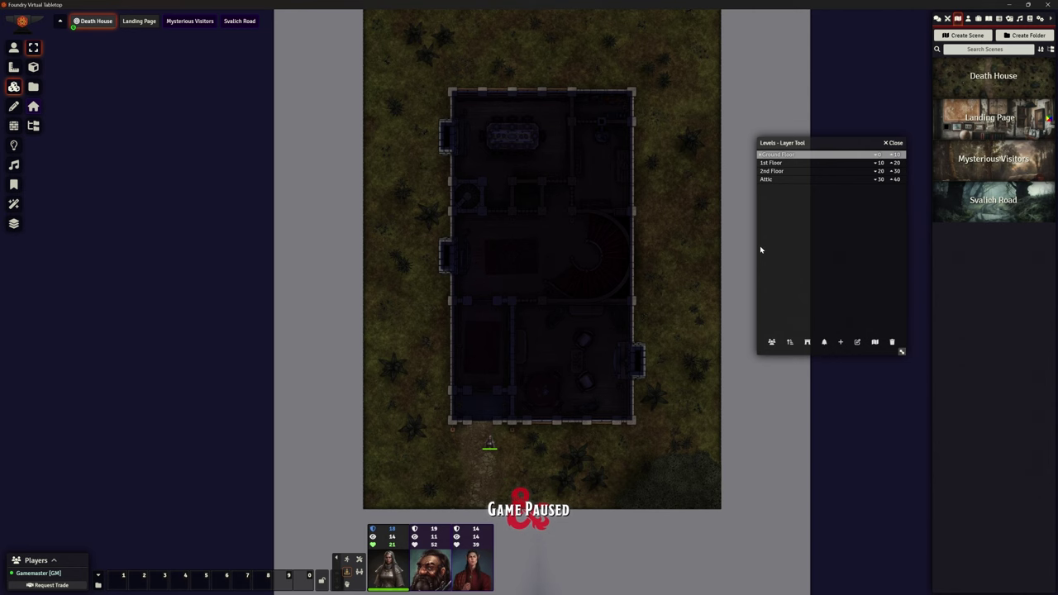
# Display the Ground Floor's walls and examine their height ranges around the house's front rooms
pyautogui.scroll(3, 604, 144)
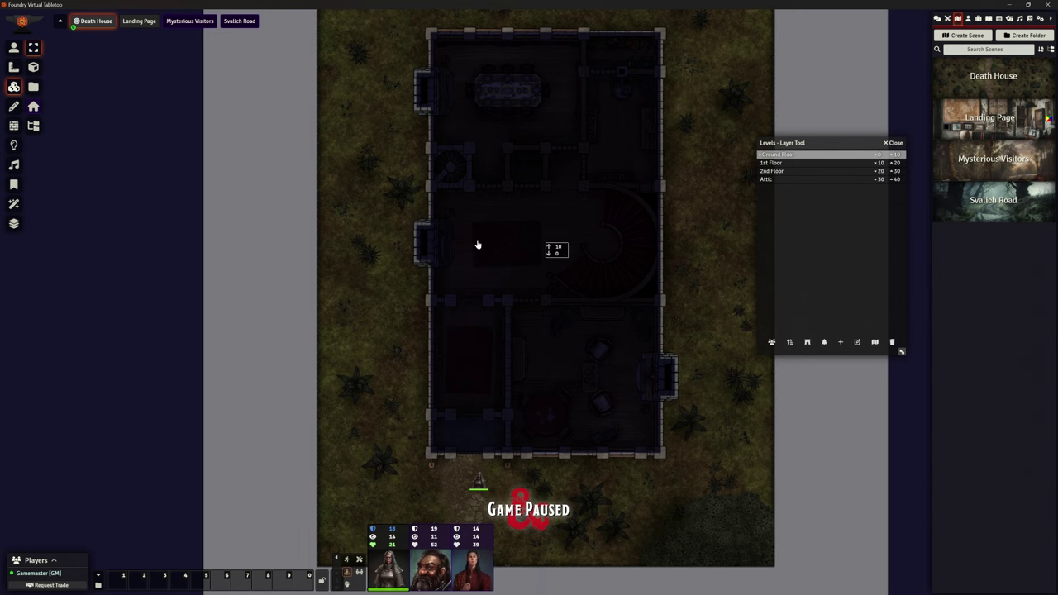
pyautogui.scroll(1, 474, 234)
pyautogui.press('Down')
pyautogui.click(13, 125)
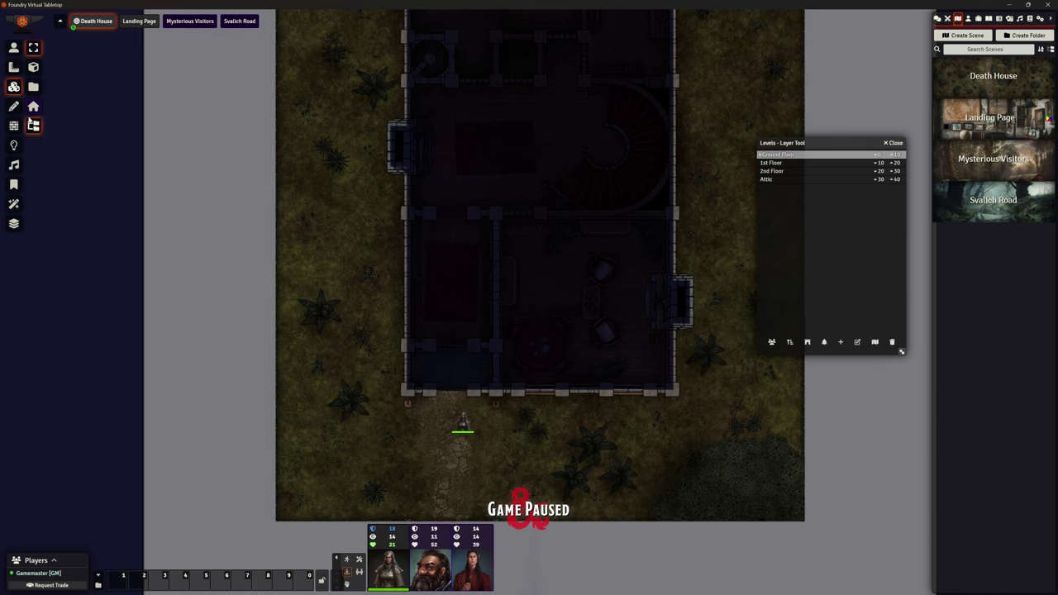
pyautogui.scroll(1, 362, 213)
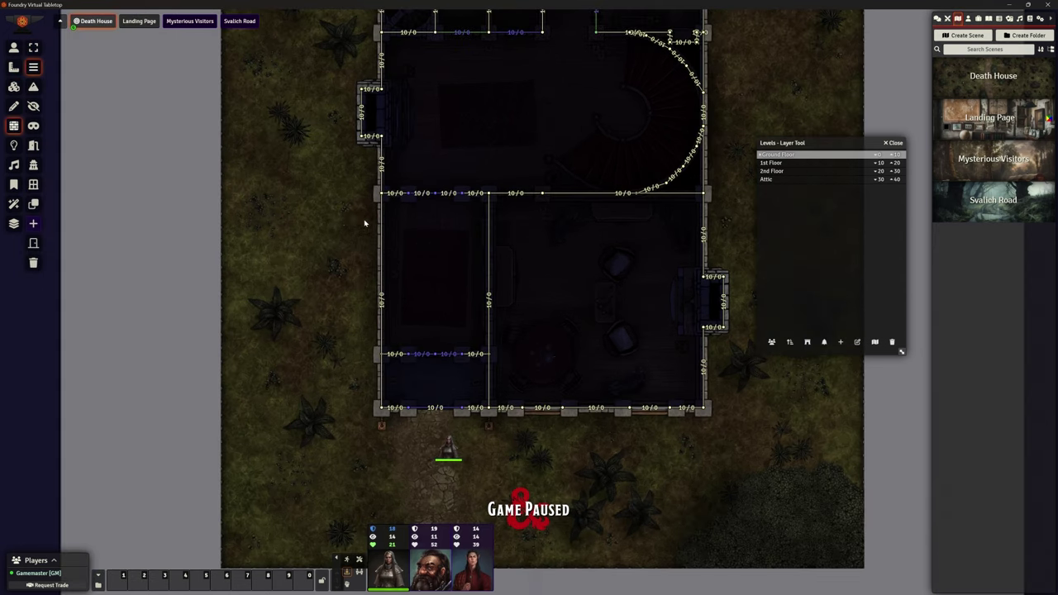
pyautogui.scroll(1, 331, 213)
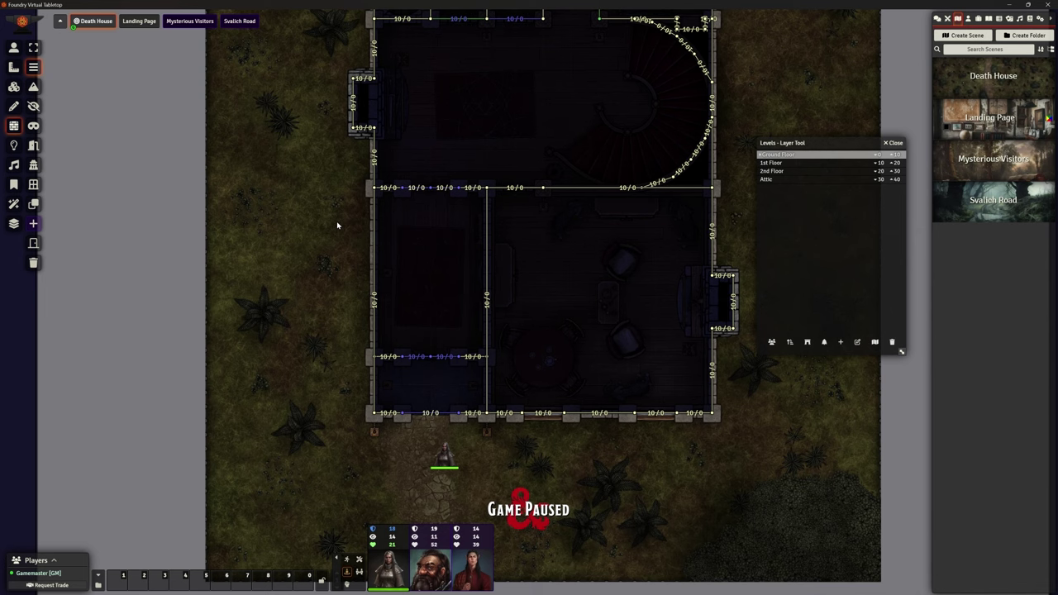
pyautogui.scroll(5, 336, 255)
pyautogui.scroll(4, 337, 254)
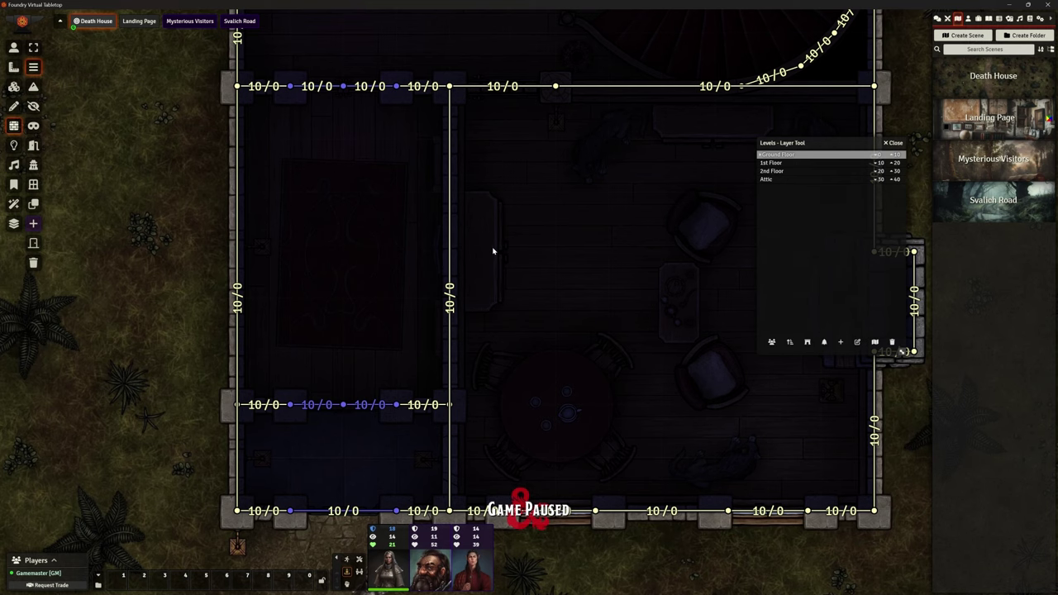
# Compare the front room's wall height ranges on the 1st Floor with those on the Ground Floor
pyautogui.scroll(-1, 493, 251)
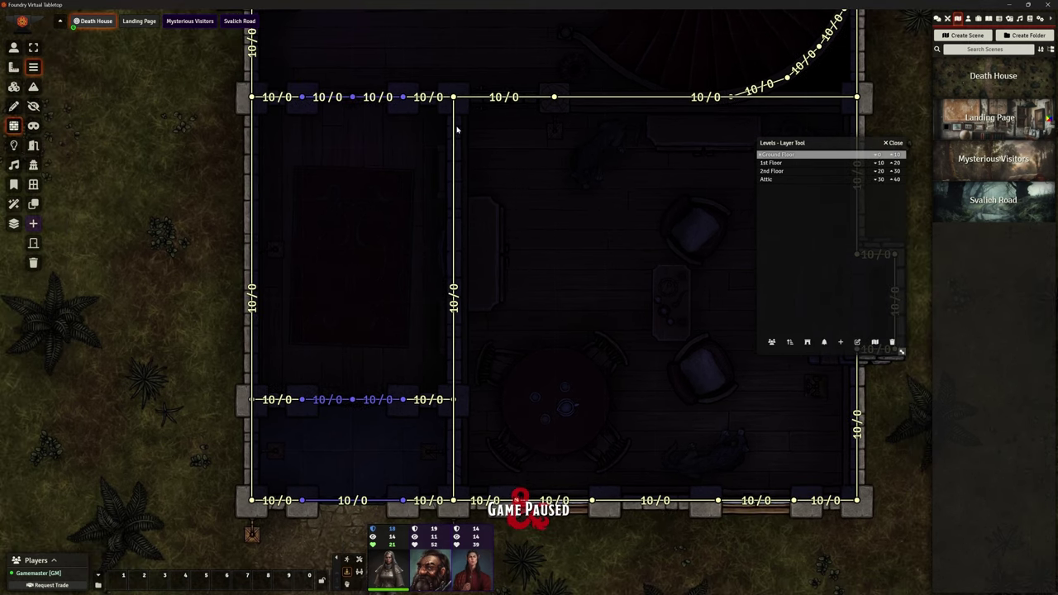
pyautogui.click(789, 163)
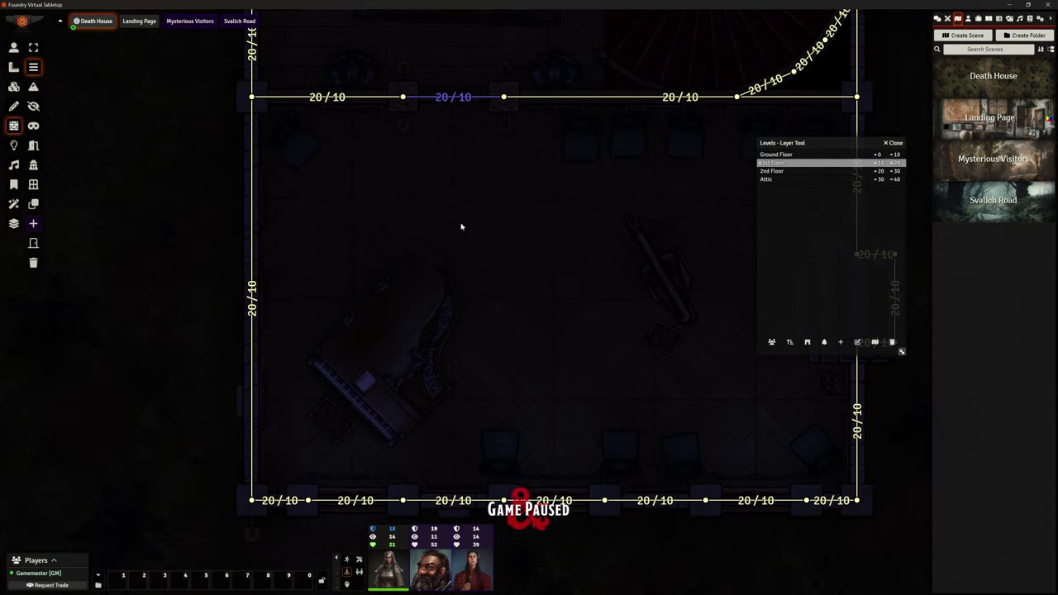
pyautogui.click(769, 156)
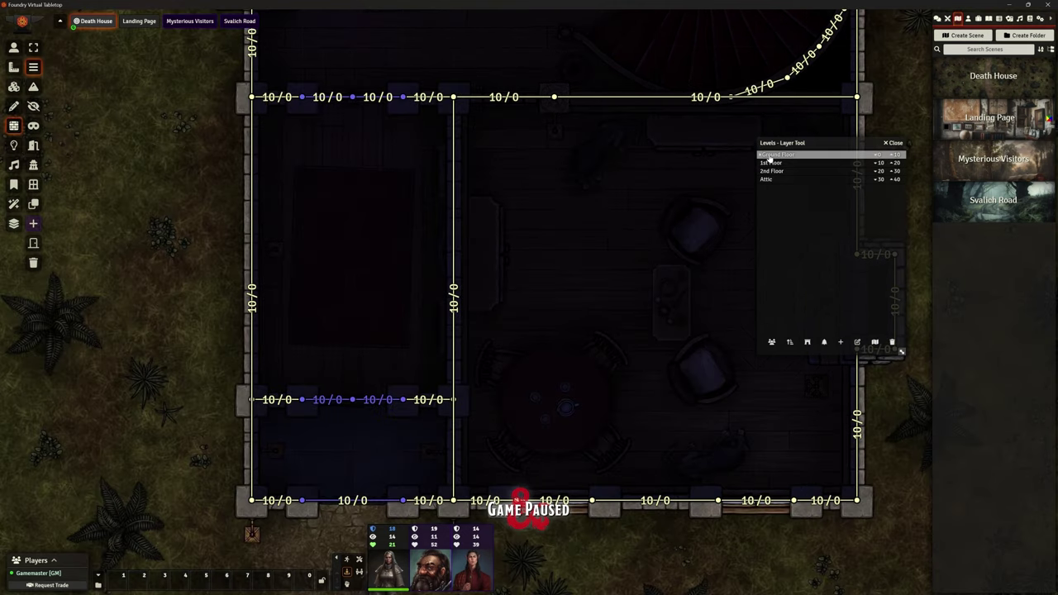
# Inspect the Ground Floor walls through the rest of the house, then show the 1st Floor walls around the curved staircase
pyautogui.scroll(-3, 571, 230)
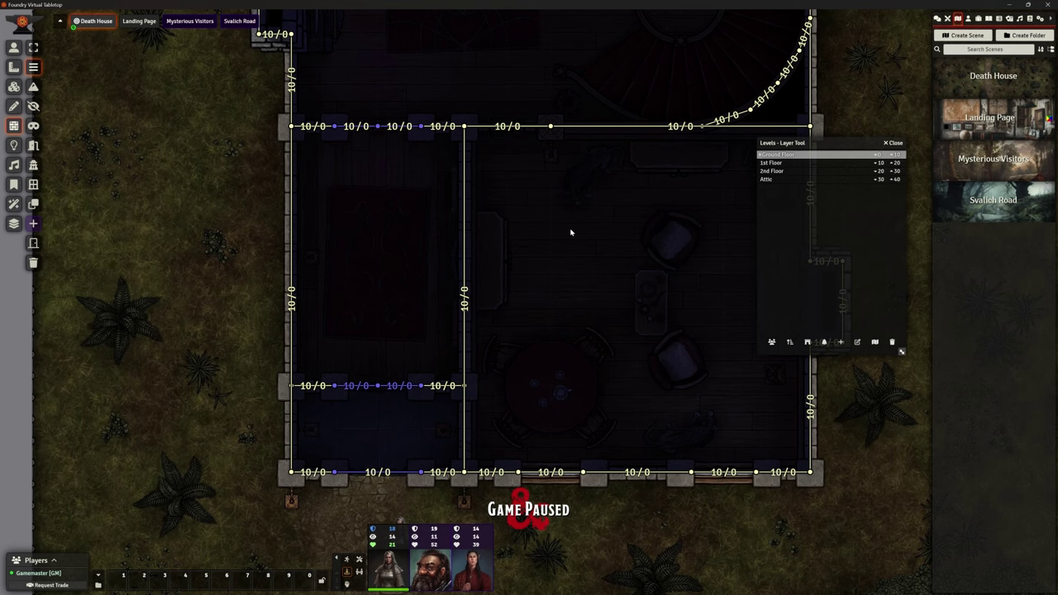
pyautogui.scroll(-3, 602, 234)
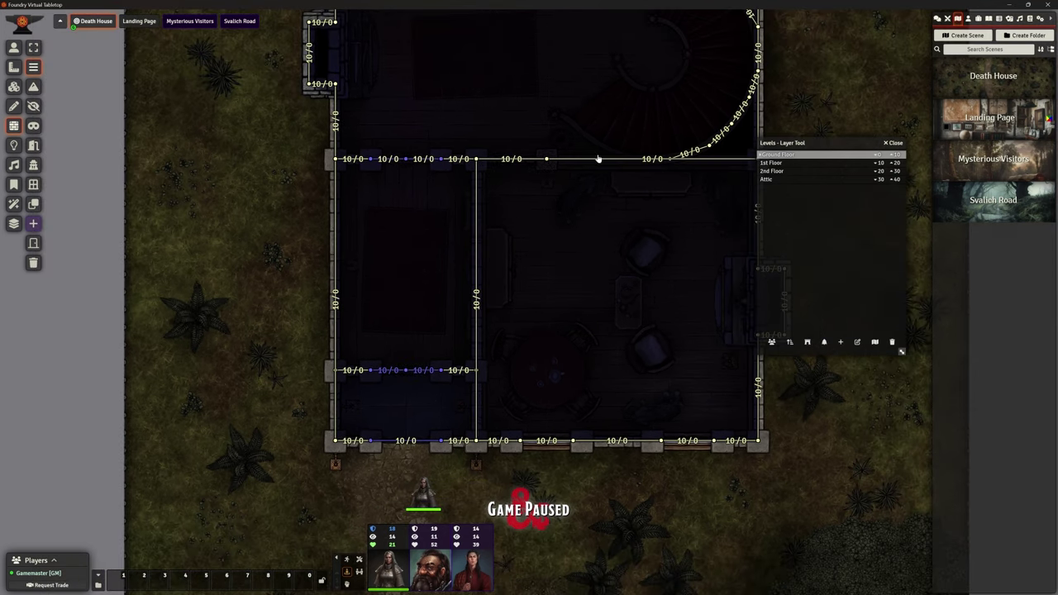
pyautogui.moveTo(598, 171); pyautogui.dragTo(560, 331)
pyautogui.scroll(-2, 553, 289)
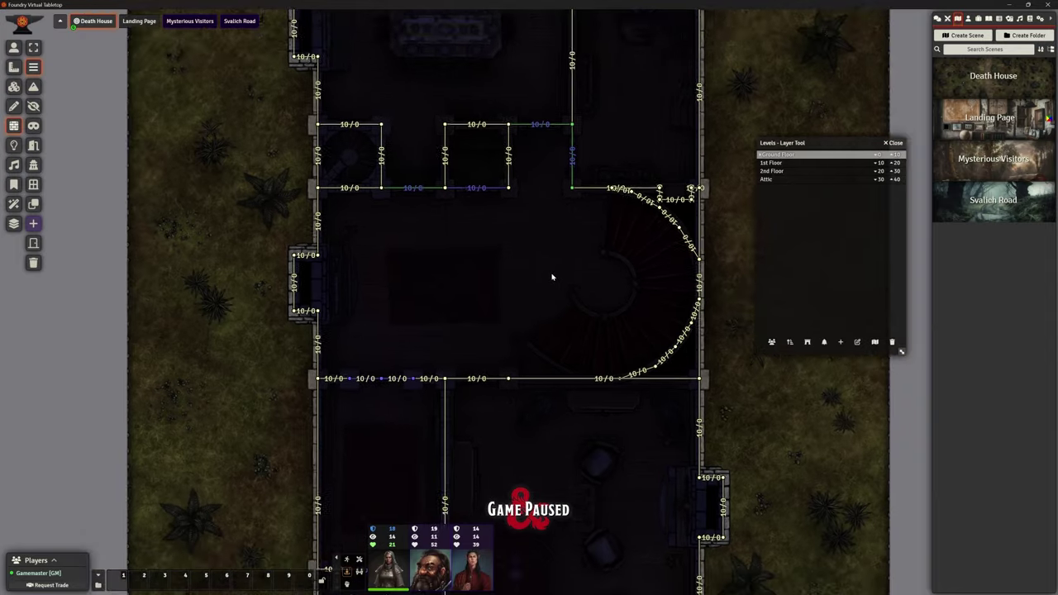
pyautogui.moveTo(556, 259); pyautogui.dragTo(563, 381)
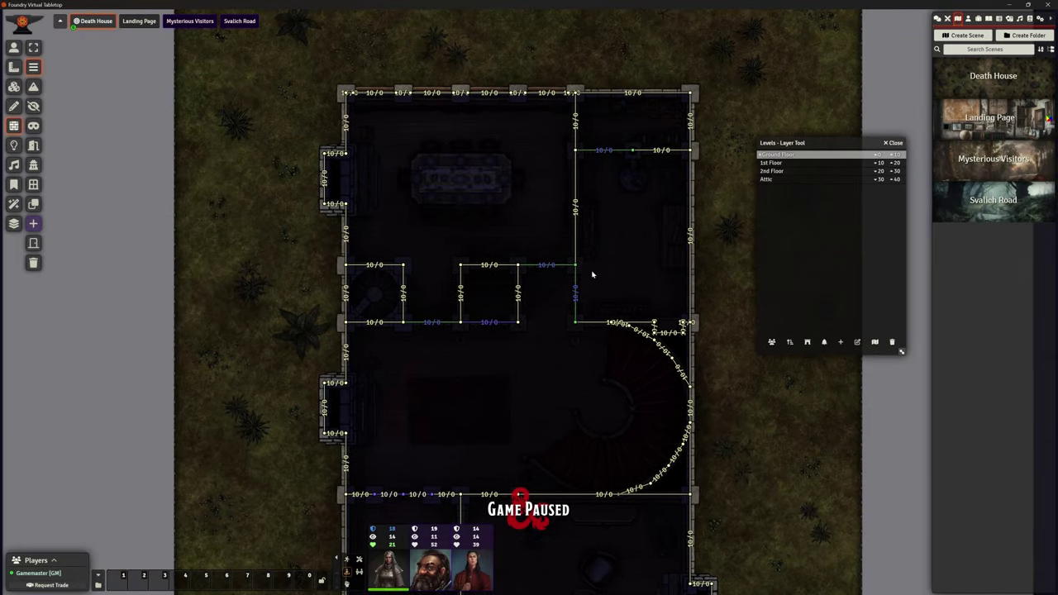
pyautogui.moveTo(613, 259); pyautogui.dragTo(610, 118)
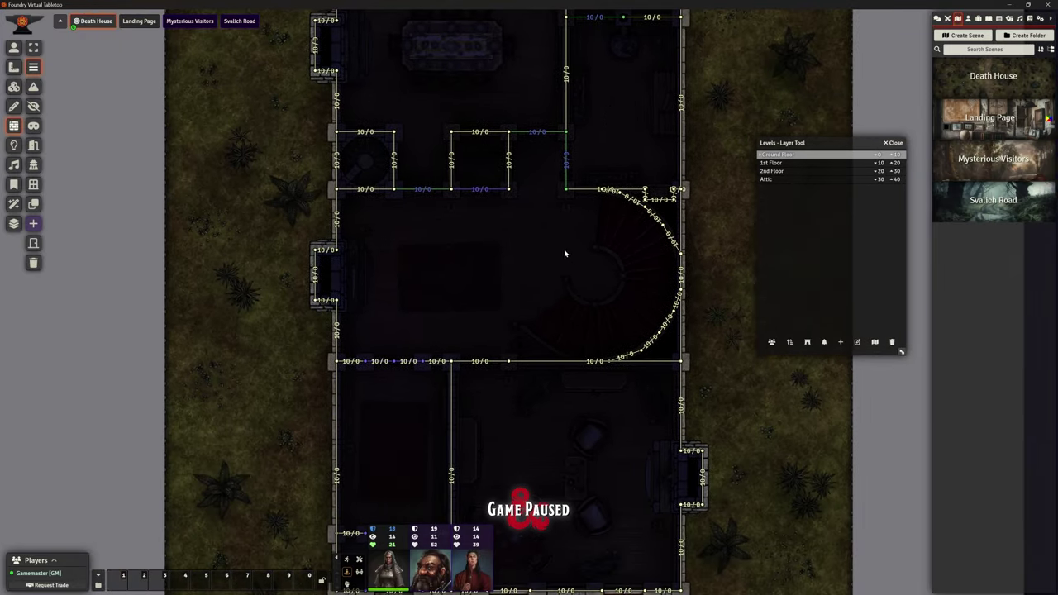
pyautogui.click(777, 163)
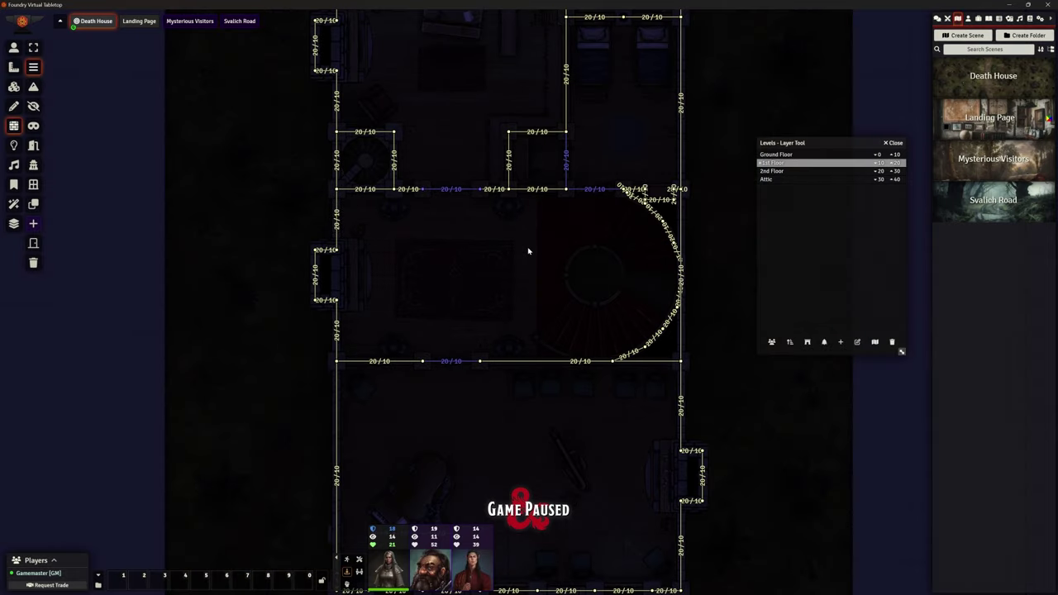
# Examine the 1st Floor walls from rear to front and compare their height ranges with those on the 2nd Floor and Attic
pyautogui.moveTo(490, 115); pyautogui.dragTo(510, 203)
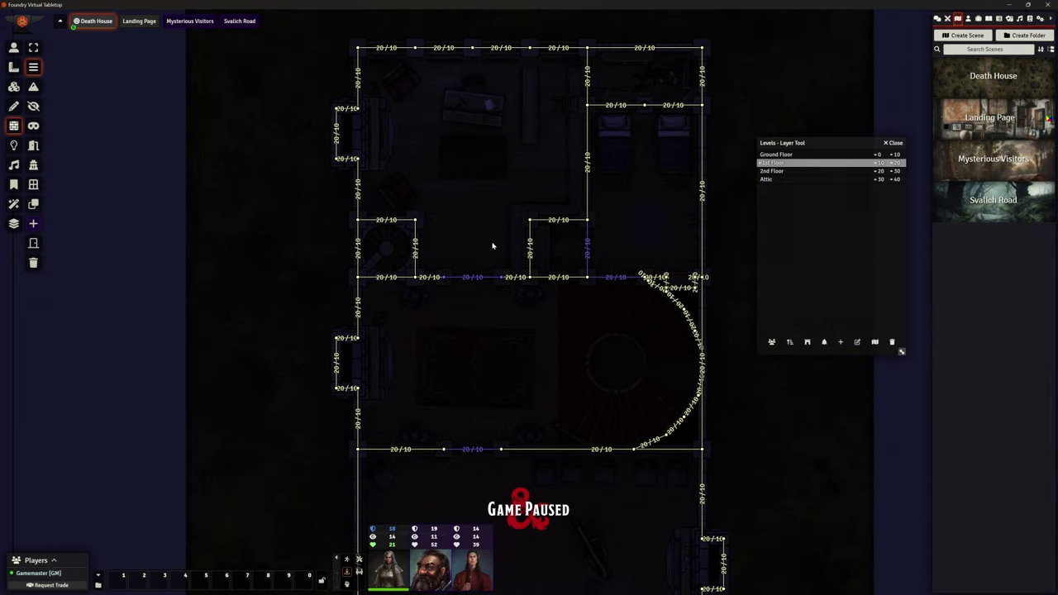
pyautogui.moveTo(500, 391); pyautogui.dragTo(515, 218)
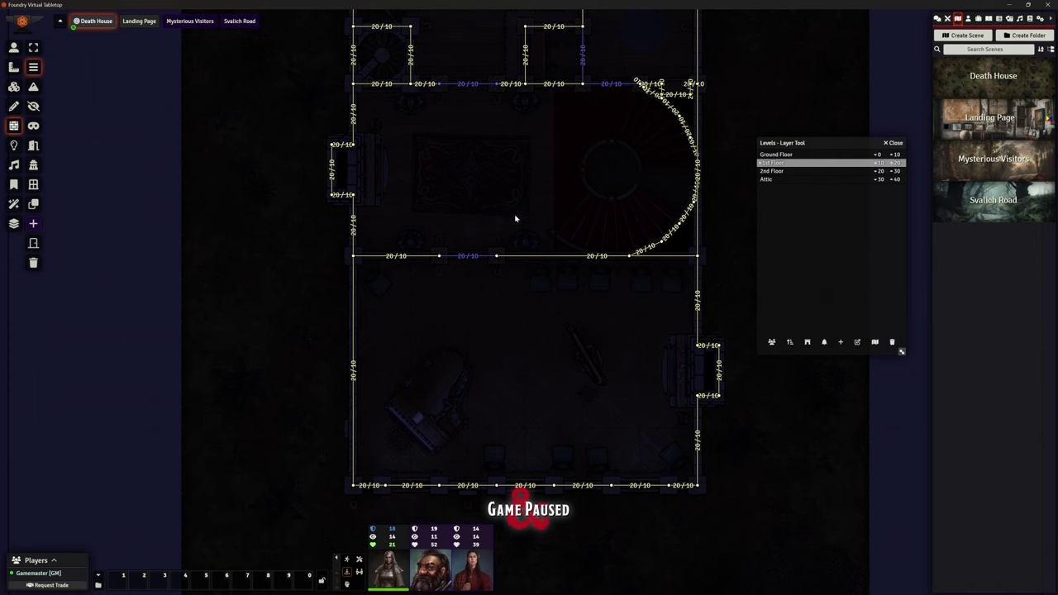
pyautogui.press('pageup')
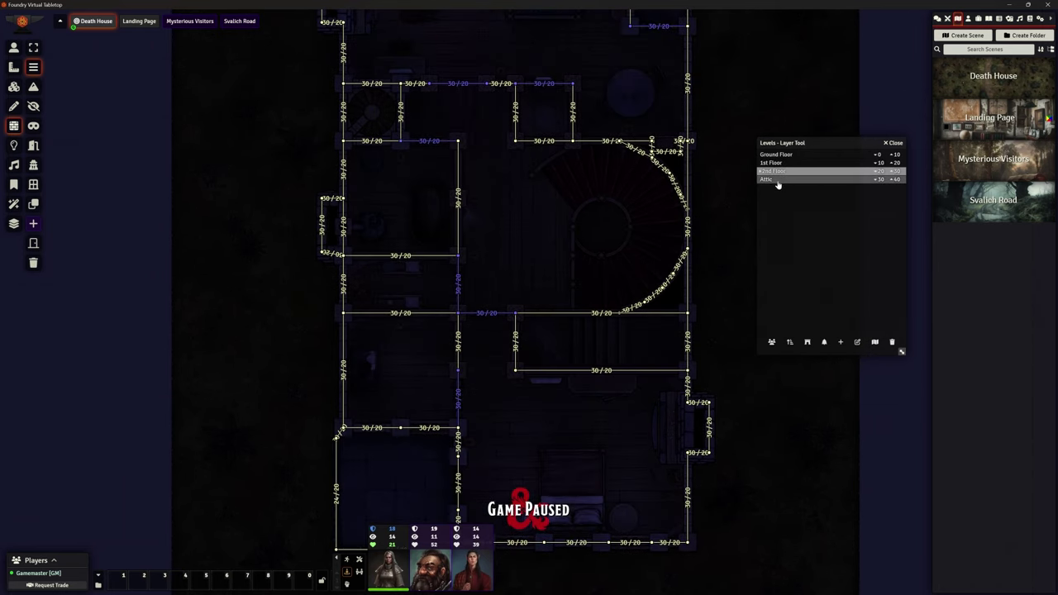
pyautogui.click(777, 181)
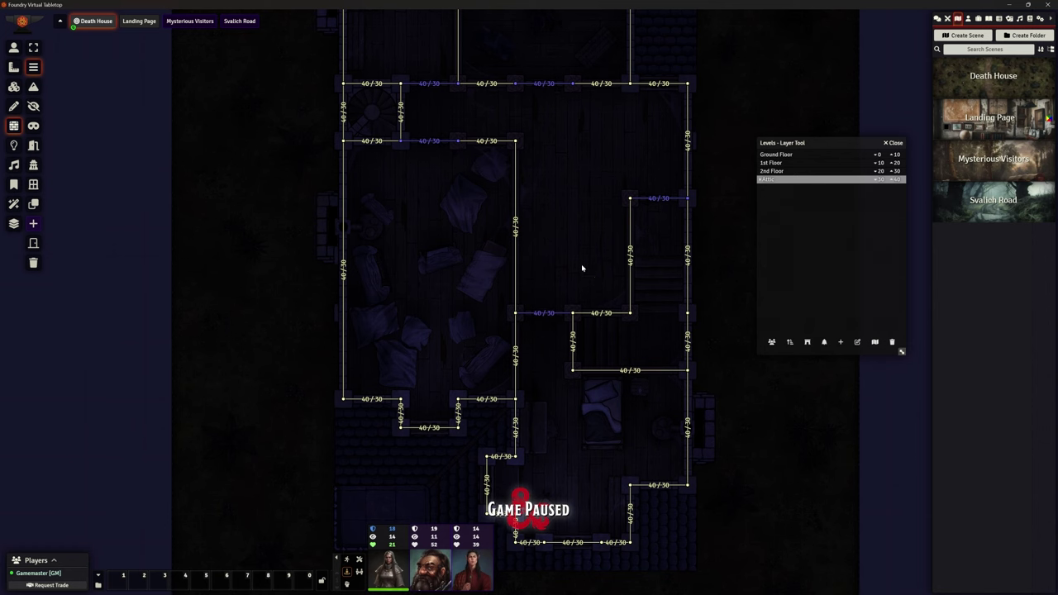
# Display the 2nd Floor walls and examine the height ranges around the rear bedroom and its balcony
pyautogui.press('pagedown')
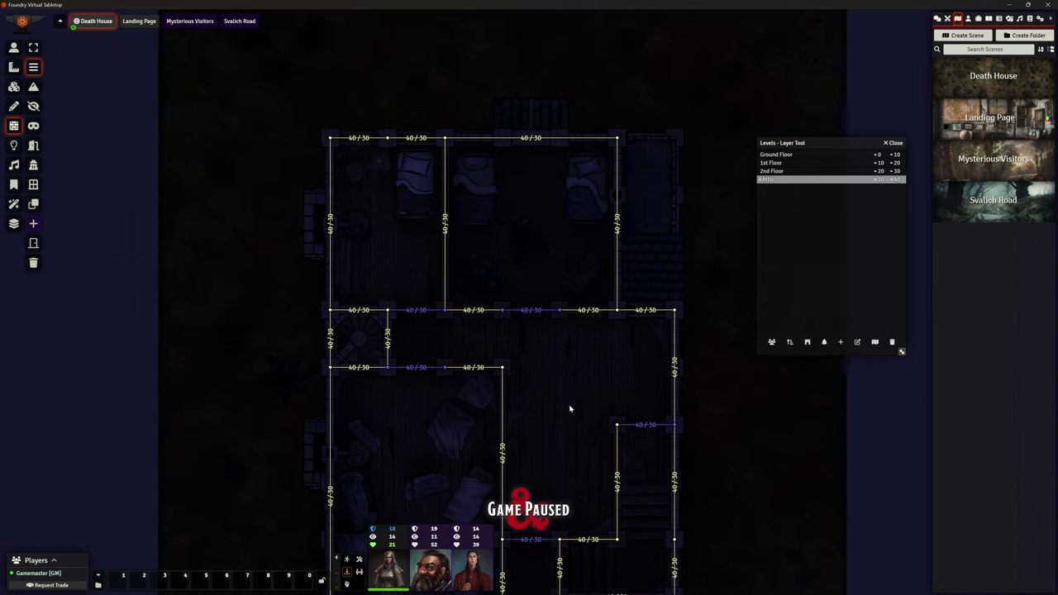
pyautogui.scroll(9, 709, 211)
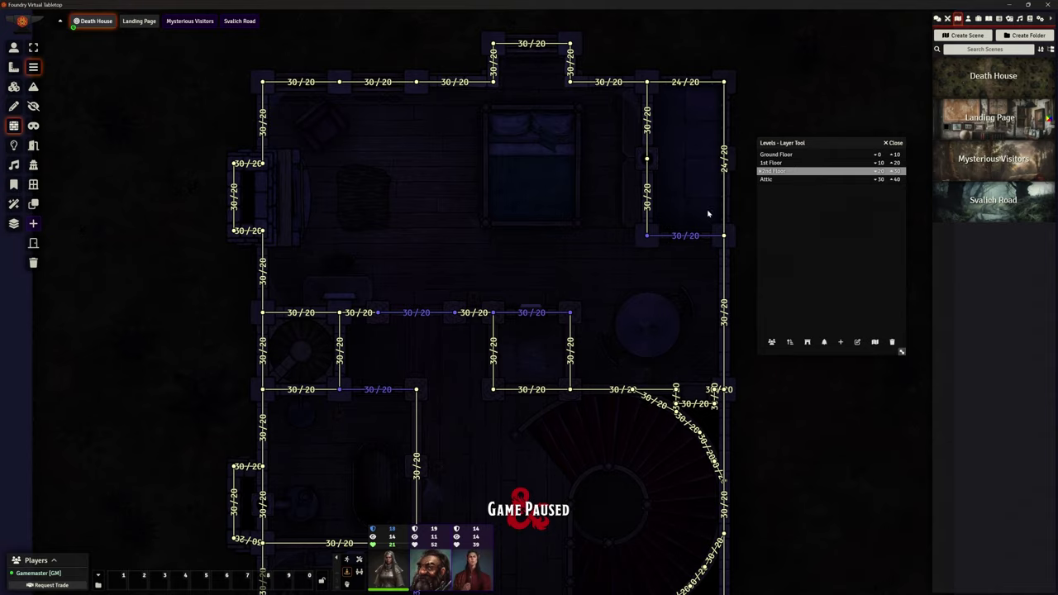
pyautogui.moveTo(555, 278); pyautogui.dragTo(482, 350)
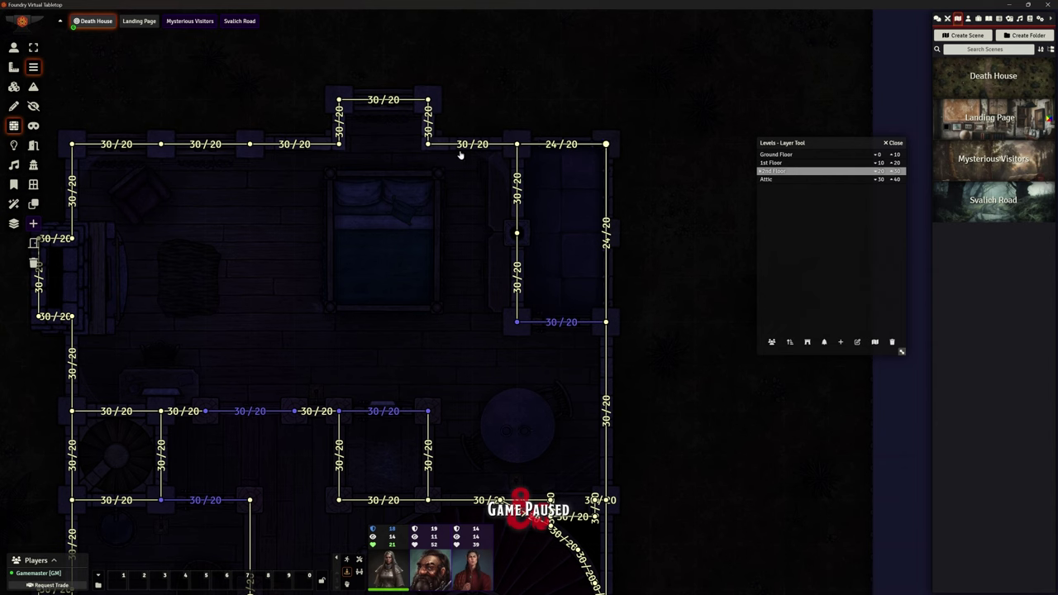
# View the 2nd Floor's rear bedroom and balcony through the token and tile controls, then display the walls again
pyautogui.click(13, 48)
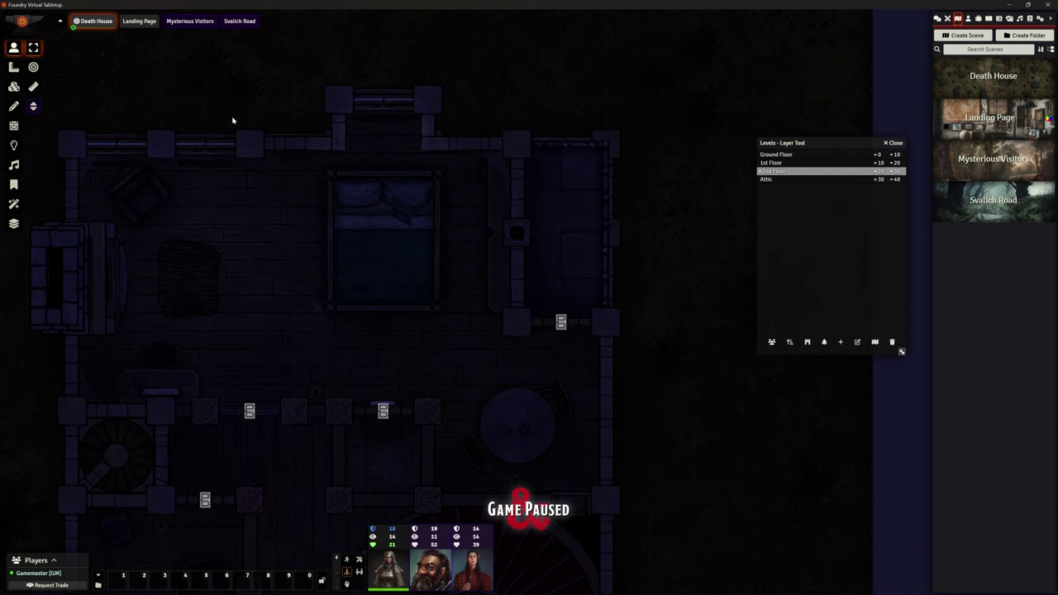
pyautogui.click(13, 86)
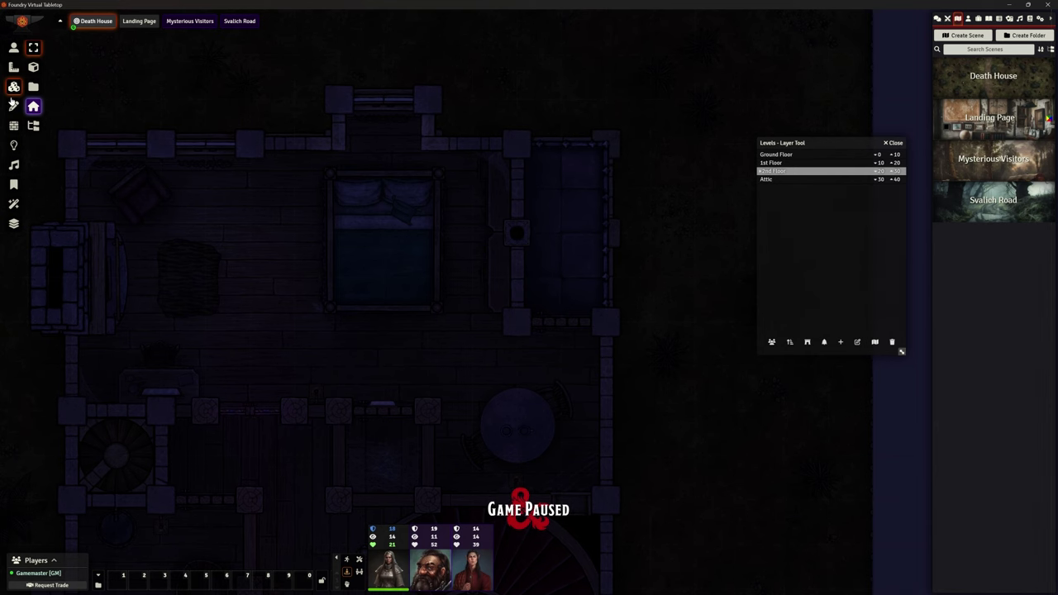
pyautogui.click(13, 127)
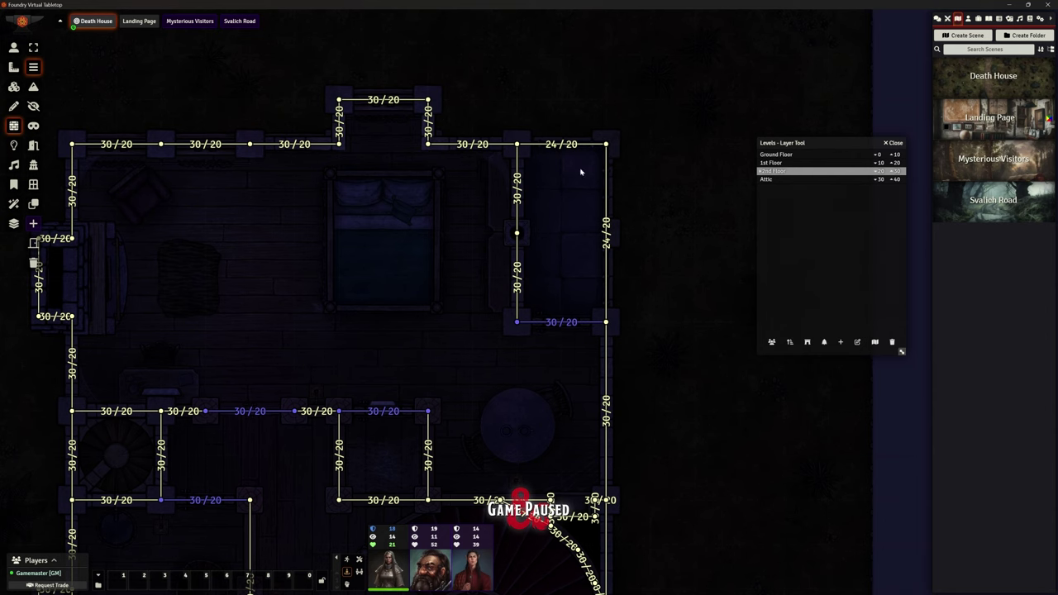
# Inspect the 2nd Floor wall heights around the front balcony and compare them with the adjoining room walls
pyautogui.scroll(-2, 572, 377)
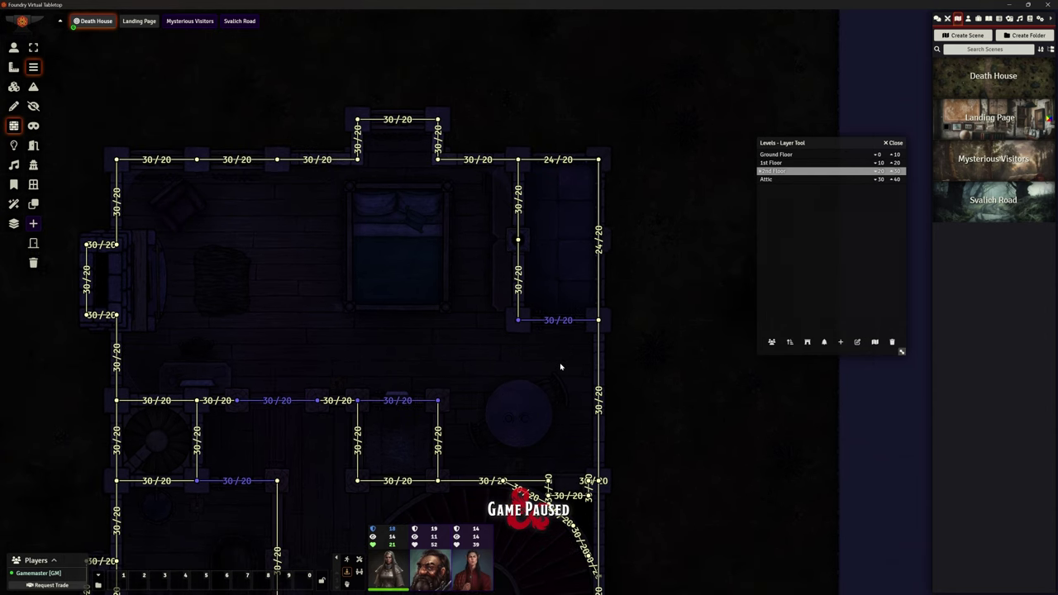
pyautogui.scroll(-2, 561, 366)
pyautogui.press('Down')
pyautogui.press('Left')
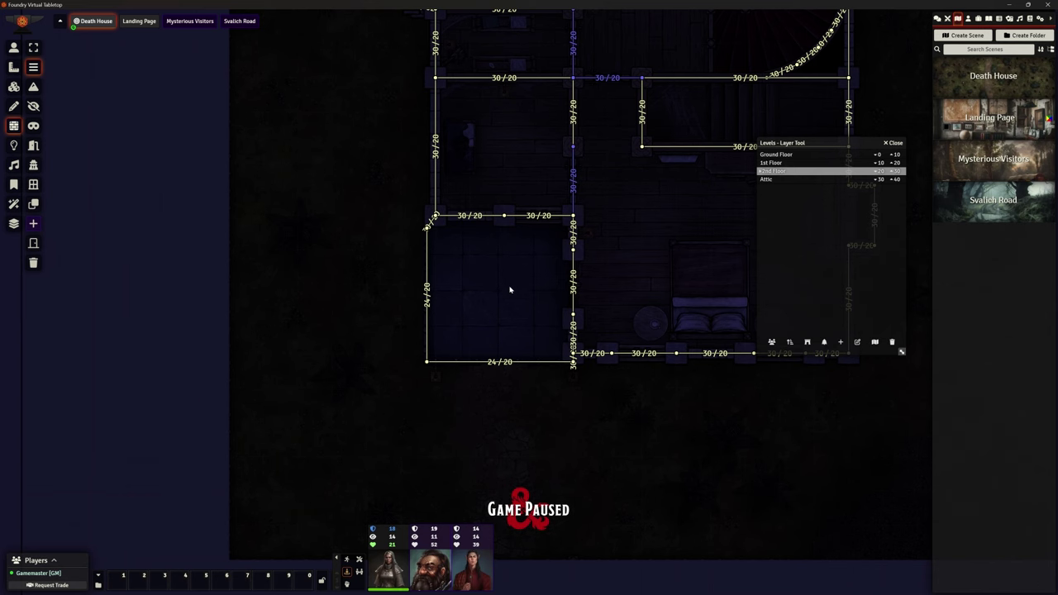
pyautogui.scroll(-1, 503, 284)
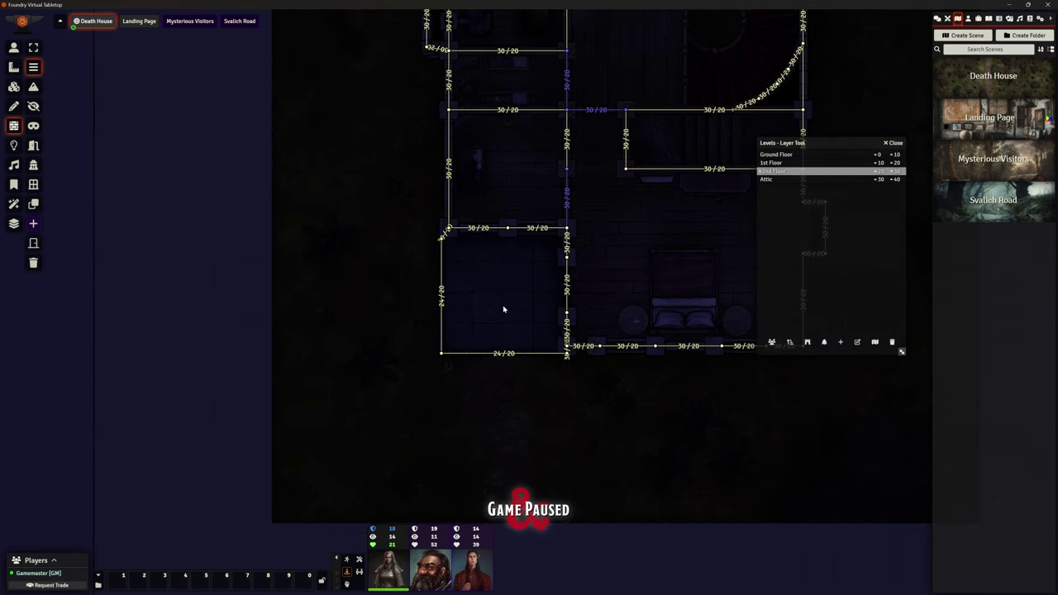
pyautogui.scroll(1, 503, 285)
pyautogui.scroll(-1, 503, 297)
pyautogui.scroll(2, 551, 255)
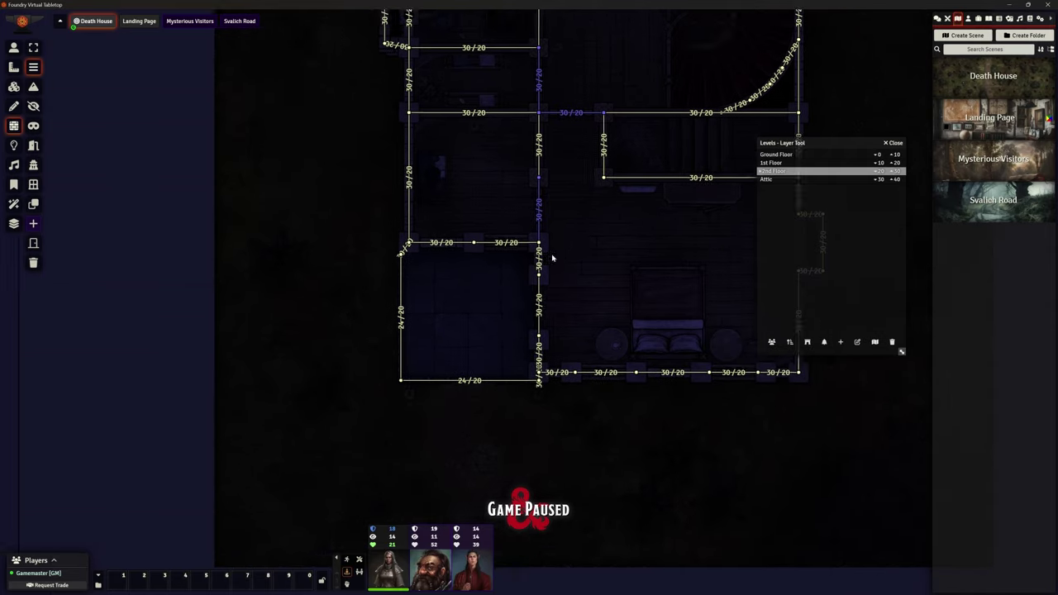
# Display the Attic level and examine how the front and rear balconies below lie outside its walls
pyautogui.click(769, 180)
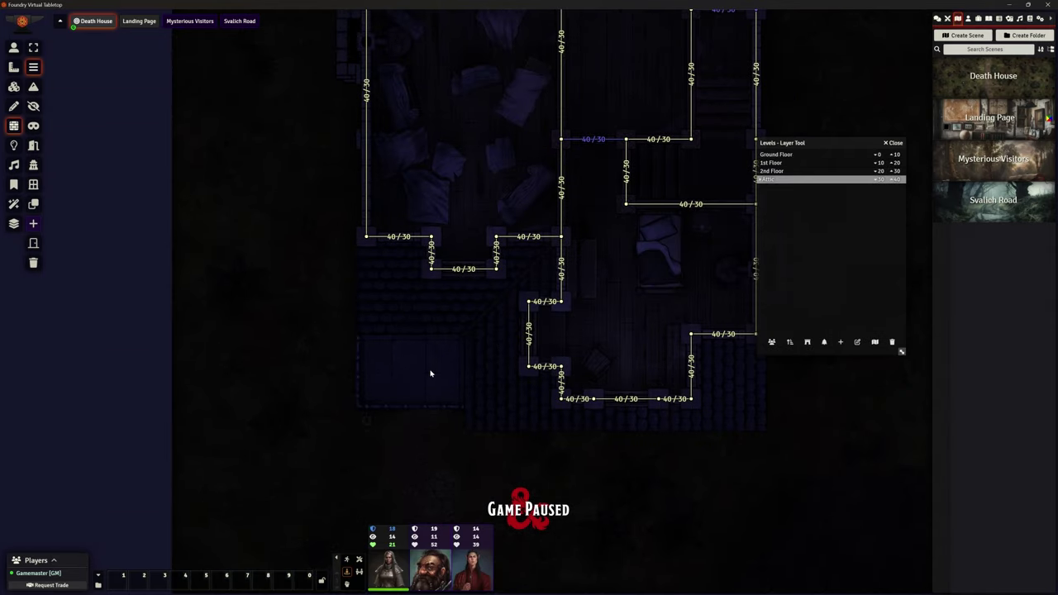
pyautogui.scroll(1, 417, 377)
pyautogui.moveTo(406, 383); pyautogui.dragTo(504, 272)
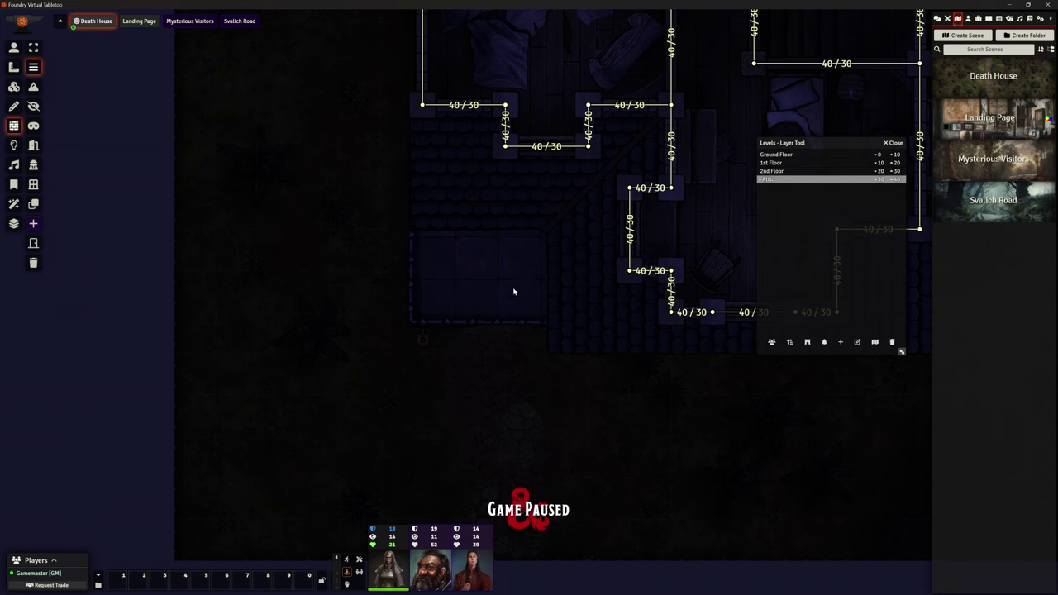
pyautogui.scroll(-3, 474, 290)
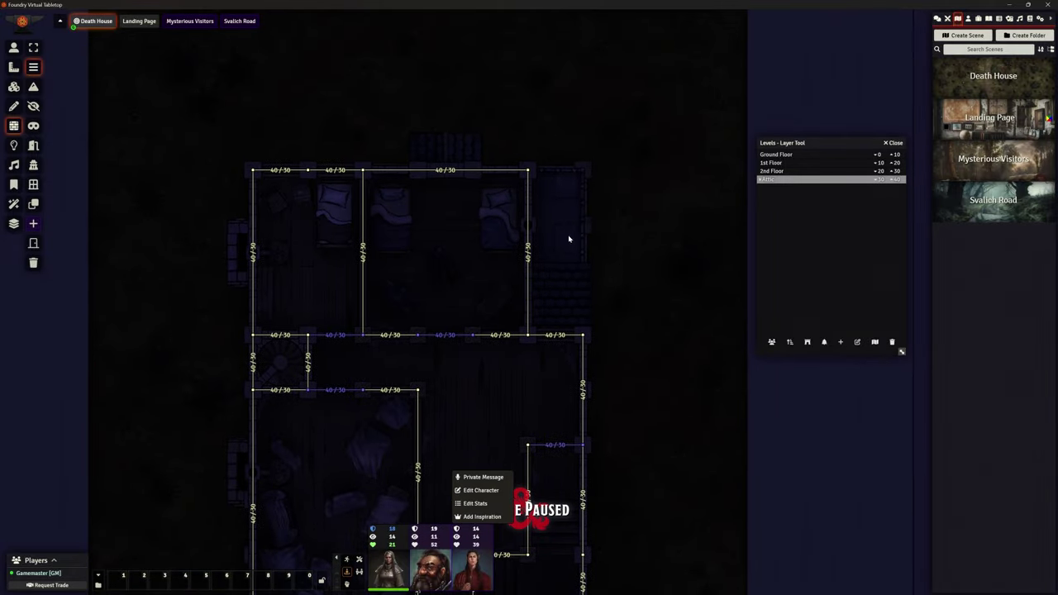
pyautogui.scroll(5, 556, 194)
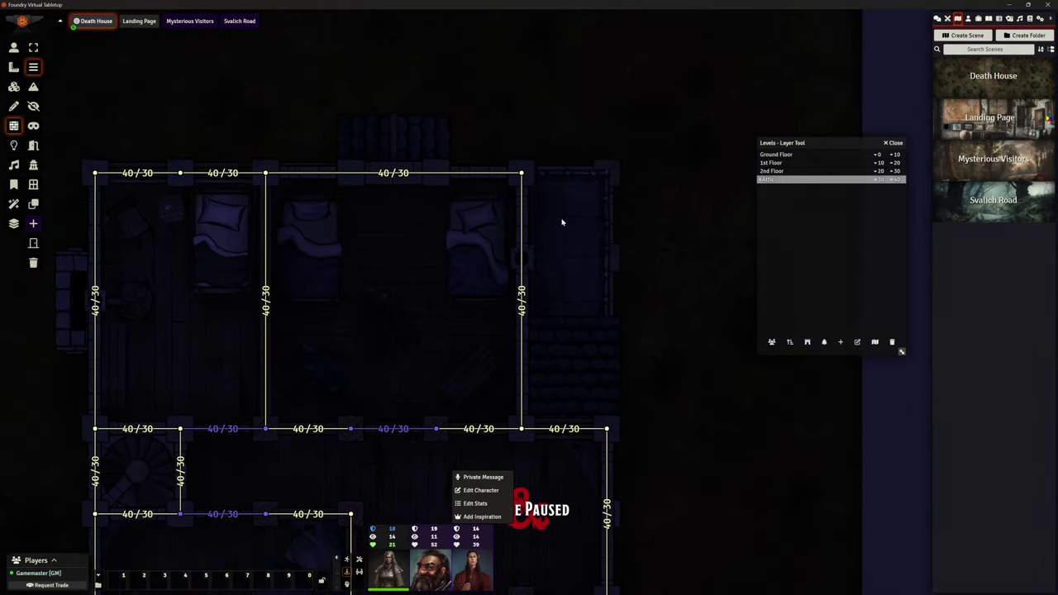
pyautogui.scroll(2, 561, 221)
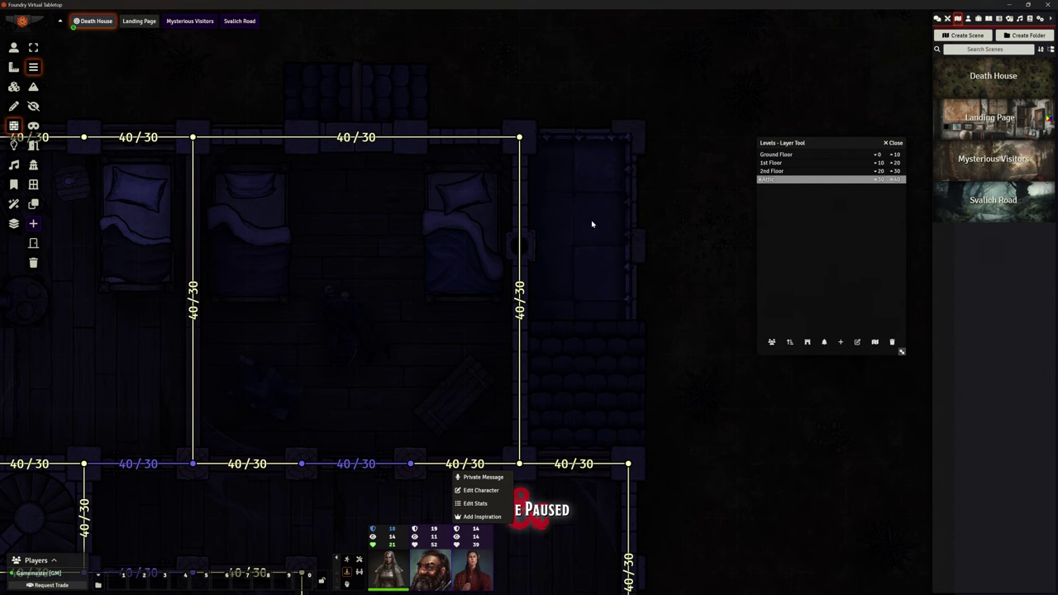
# Return to the 2nd Floor and inspect its wall heights from the rear balcony through to the front balcony
pyautogui.press('pagedown')
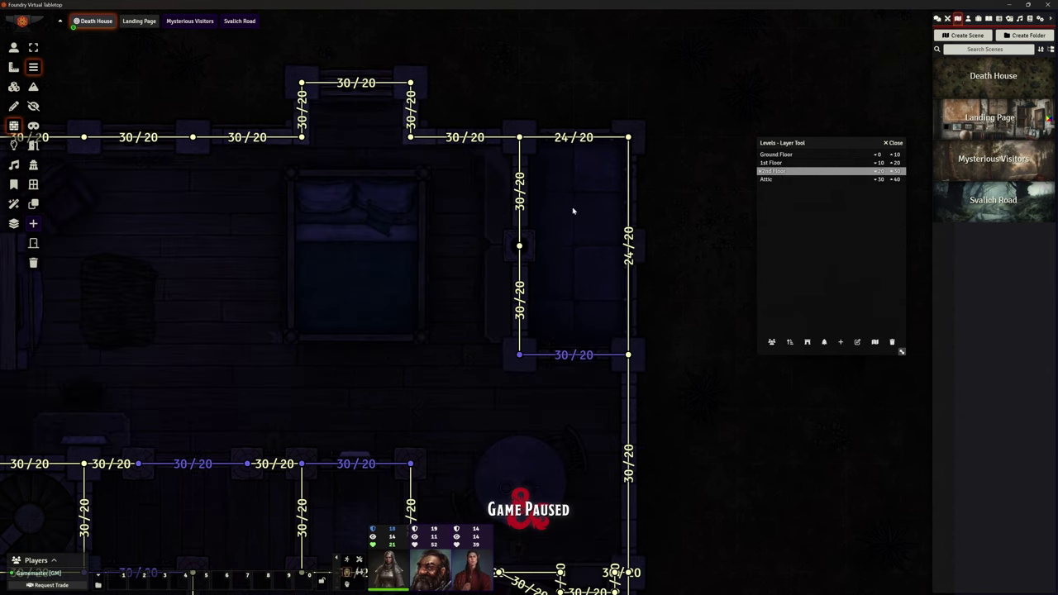
pyautogui.scroll(-5, 573, 211)
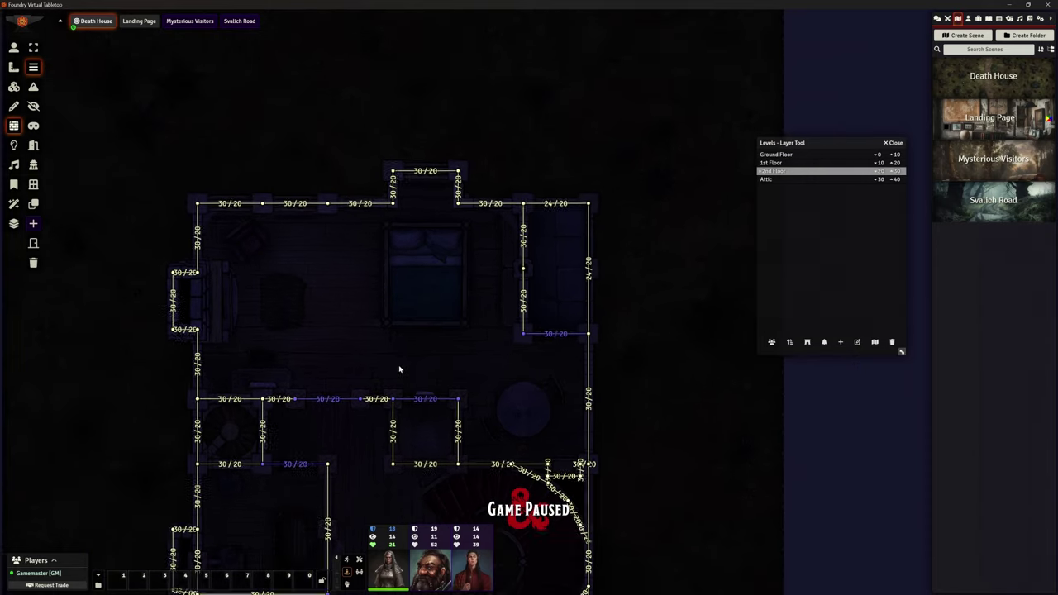
pyautogui.scroll(-2, 399, 370)
pyautogui.moveTo(425, 331); pyautogui.dragTo(501, 137)
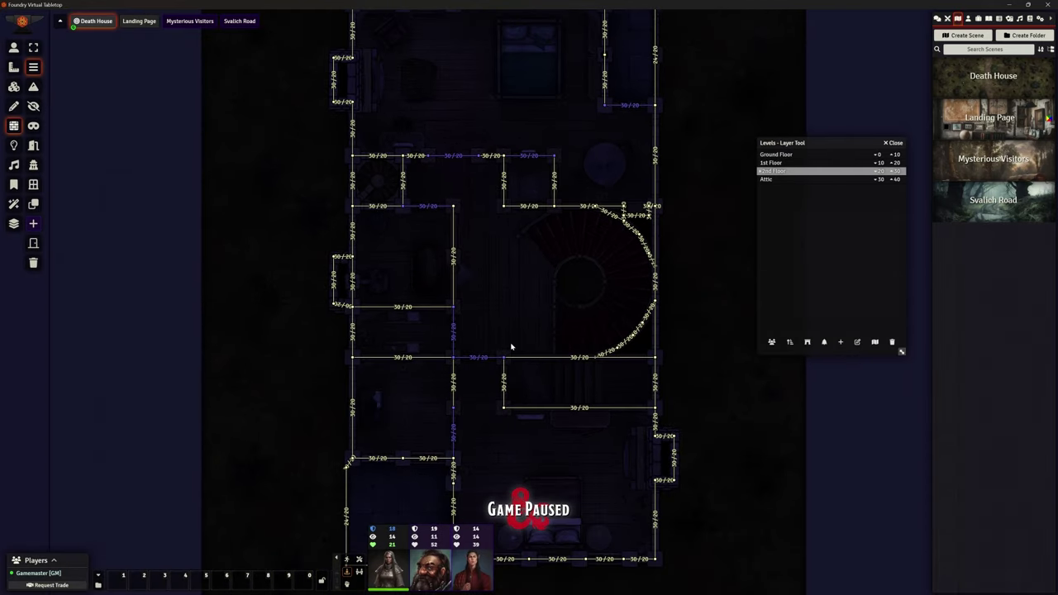
pyautogui.moveTo(511, 348); pyautogui.dragTo(530, 167)
pyautogui.scroll(3, 551, 266)
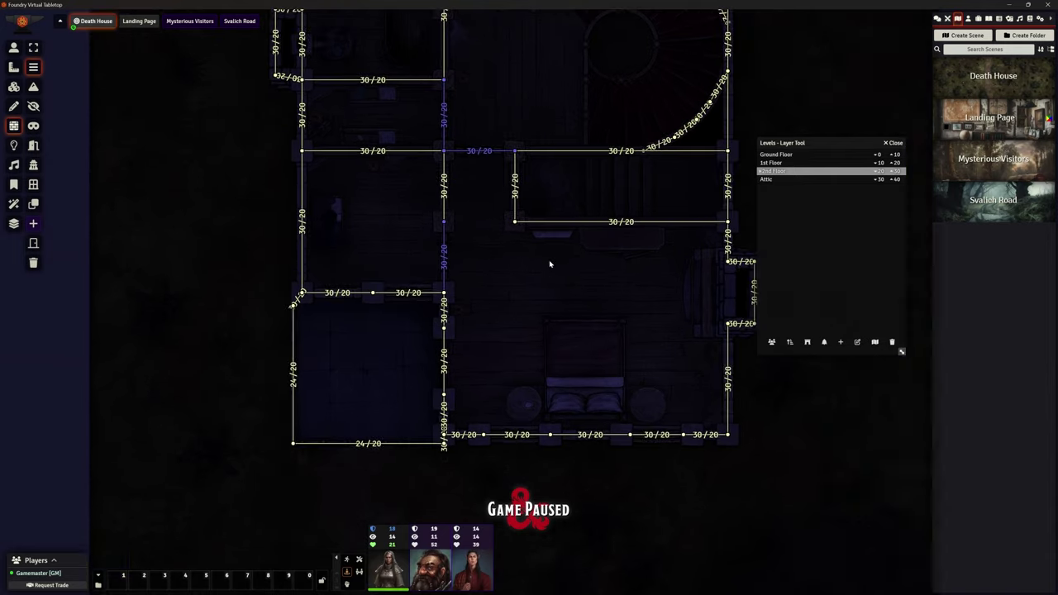
pyautogui.scroll(2, 544, 320)
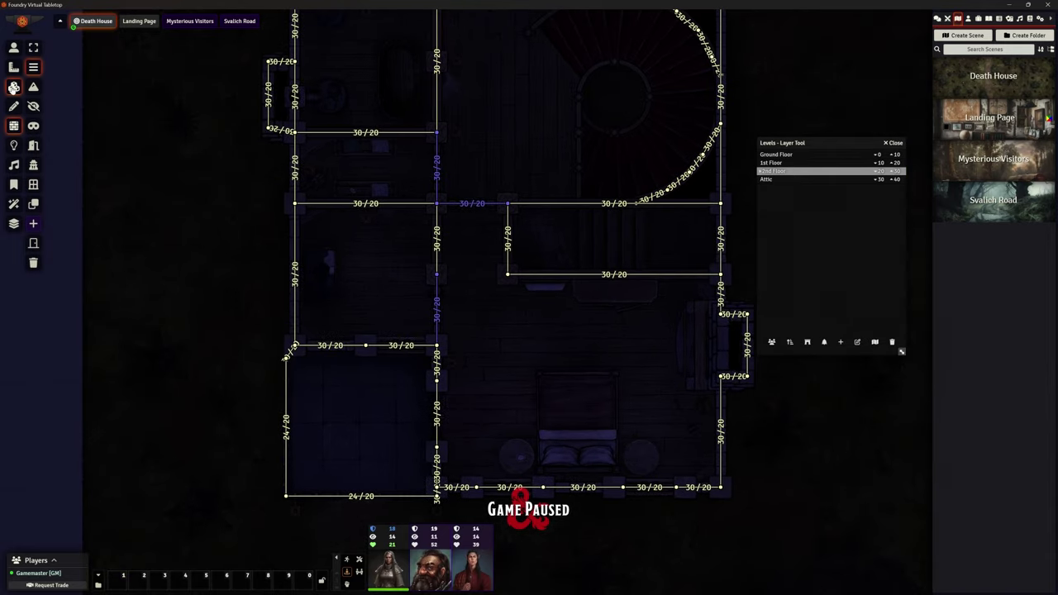
# Transition the Death House scene to daylight with the lighting controls and view the 2nd Floor's front rooms
pyautogui.click(14, 145)
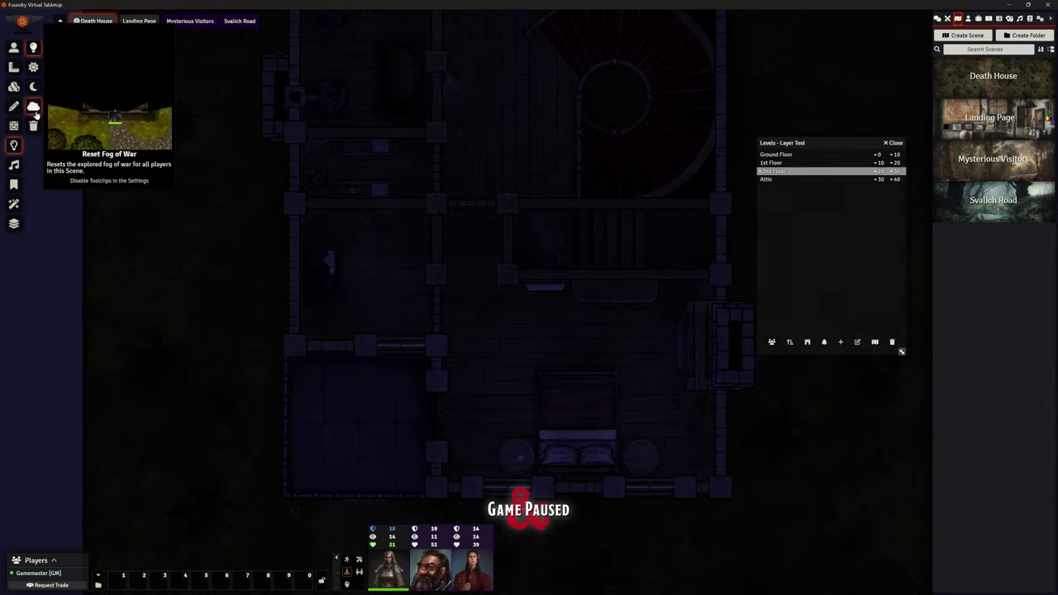
pyautogui.click(34, 91)
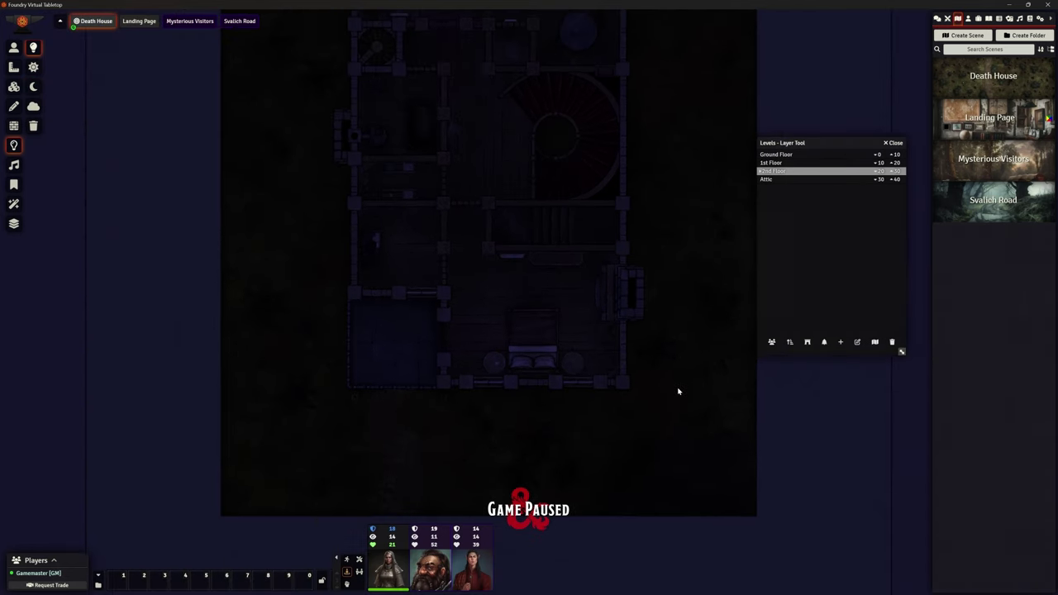
pyautogui.click(33, 69)
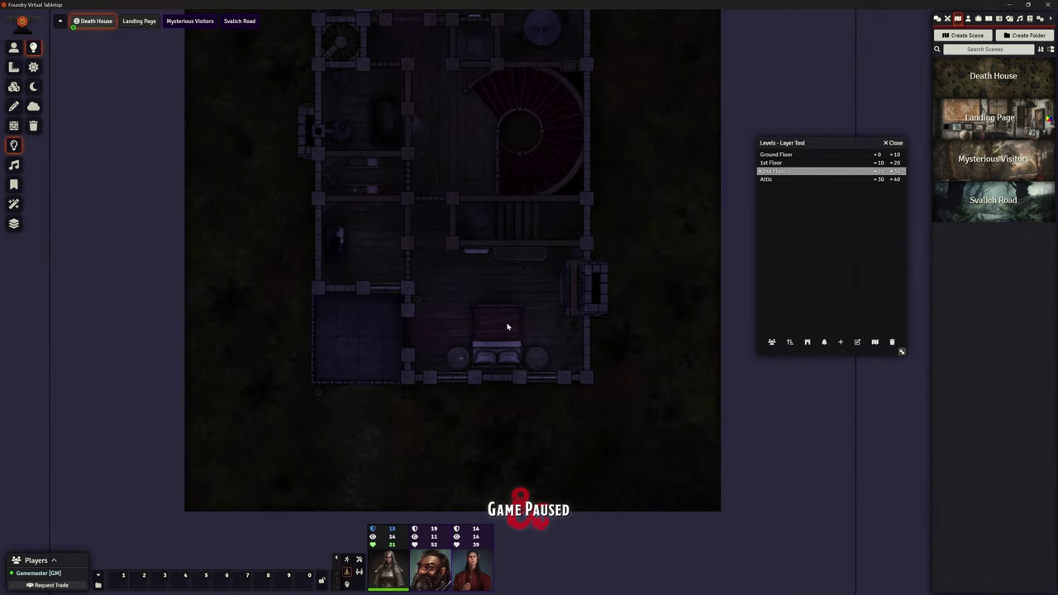
pyautogui.moveTo(646, 221); pyautogui.dragTo(681, 238)
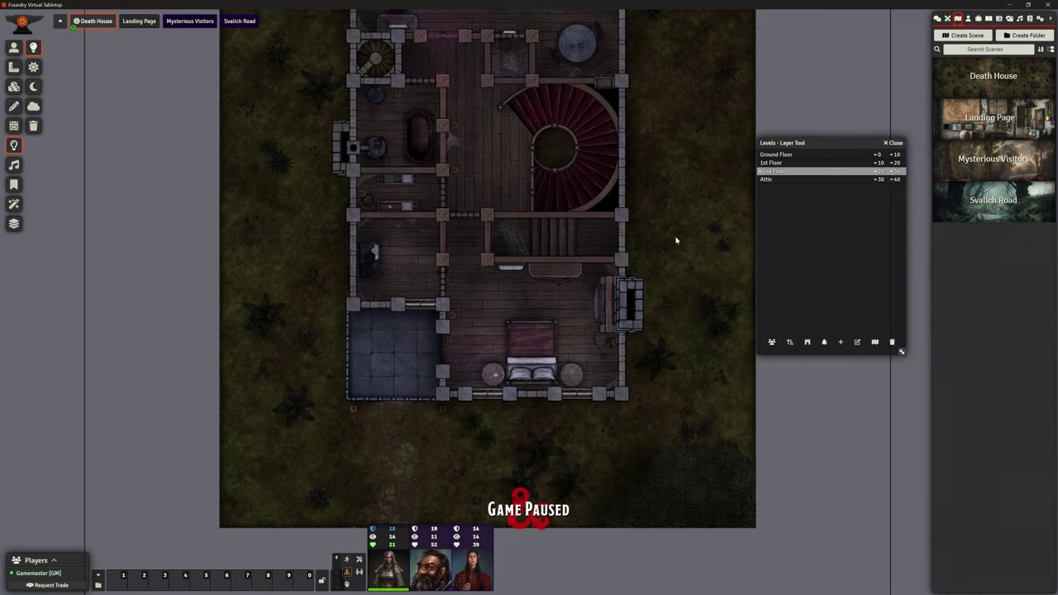
pyautogui.scroll(3, 676, 248)
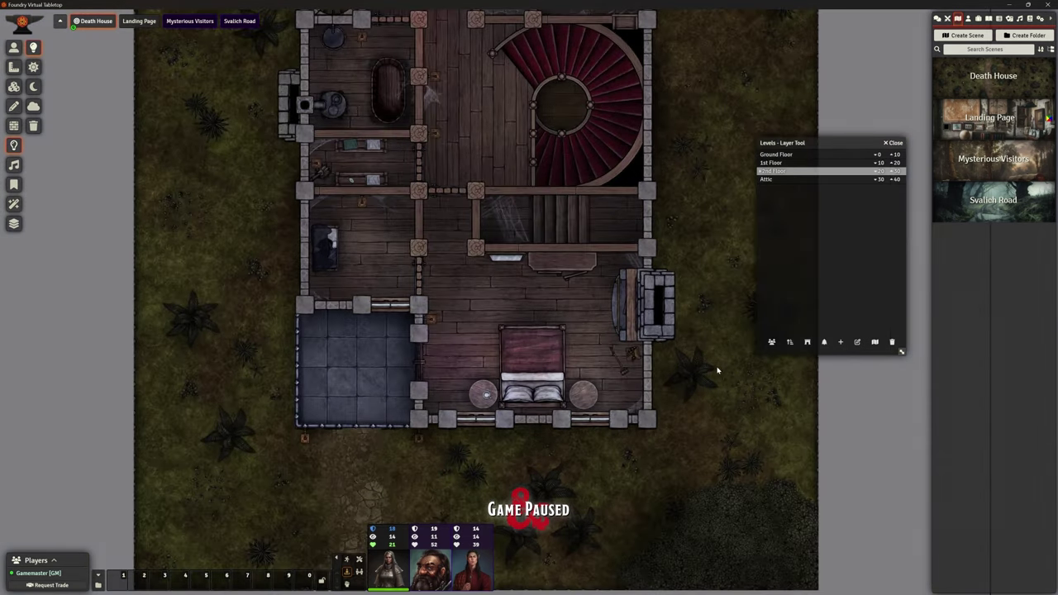
pyautogui.scroll(-3, 670, 286)
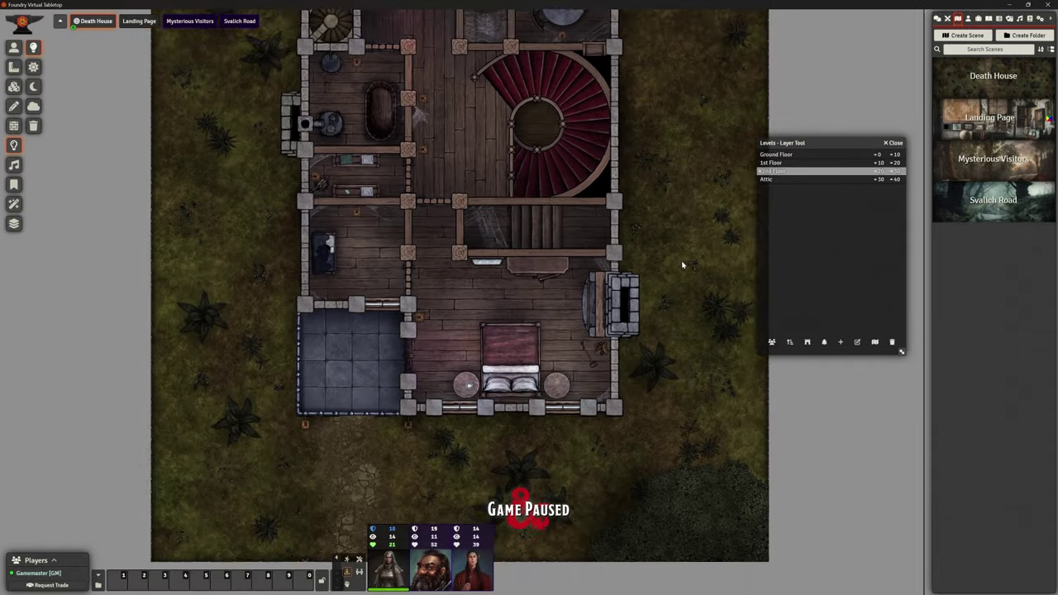
pyautogui.scroll(2, 664, 273)
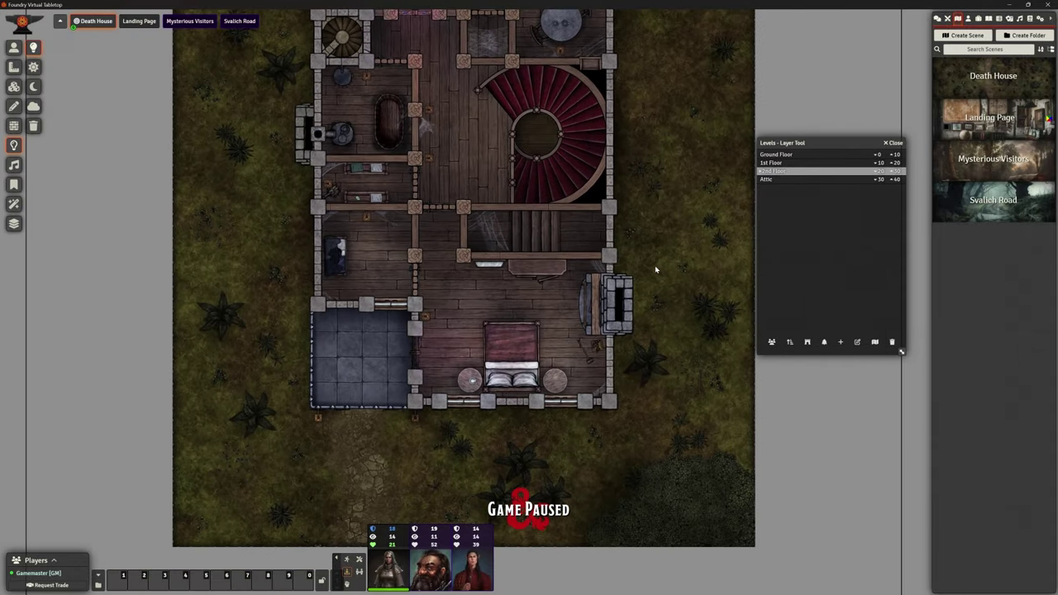
# Display the Ground Floor in daylight, then close and reopen the Levels layer tool
pyautogui.click(782, 155)
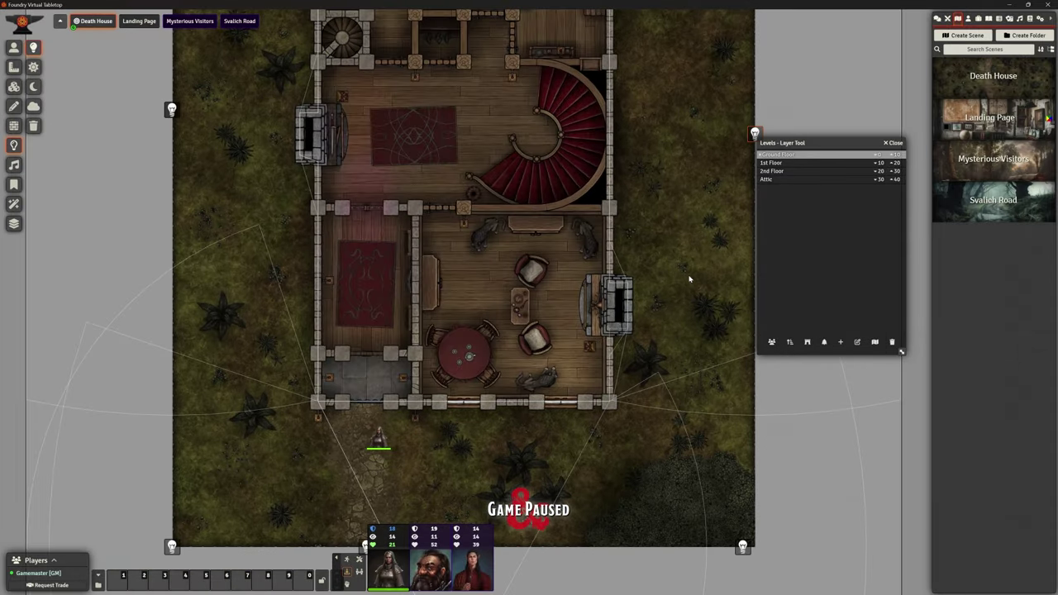
pyautogui.scroll(-2, 678, 285)
pyautogui.scroll(2, 661, 335)
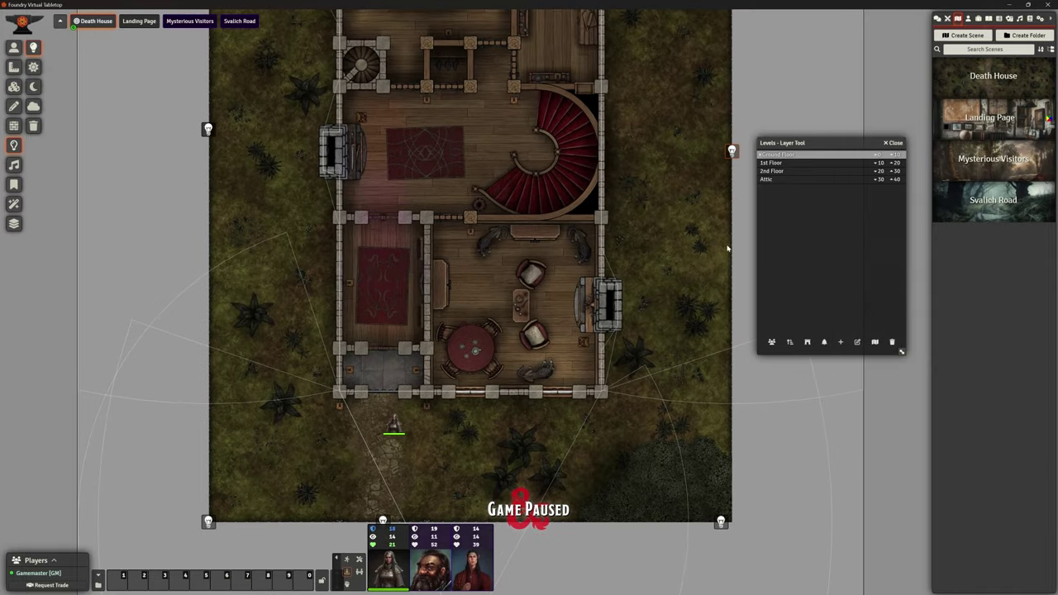
pyautogui.click(893, 142)
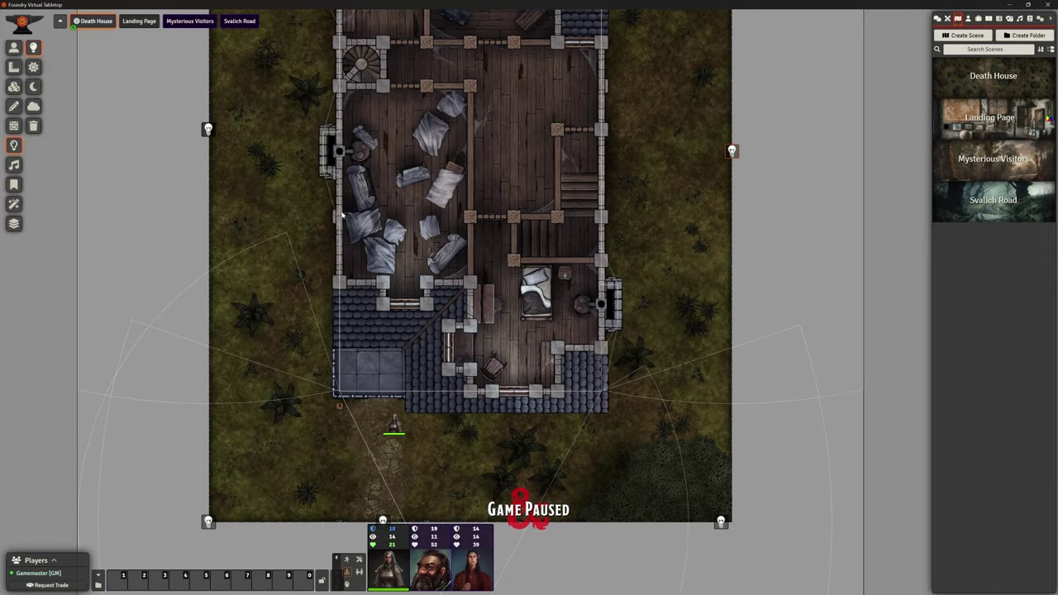
pyautogui.click(14, 224)
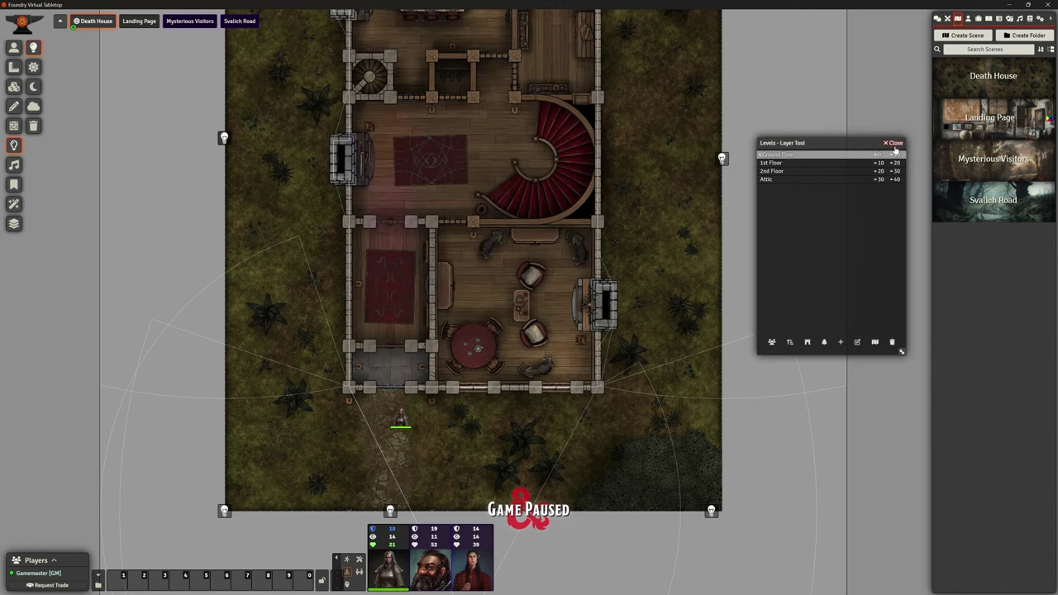
# Select the character token outside the front door and shift it around the path to check its view of the daylit exterior
pyautogui.click(13, 47)
pyautogui.click(401, 420)
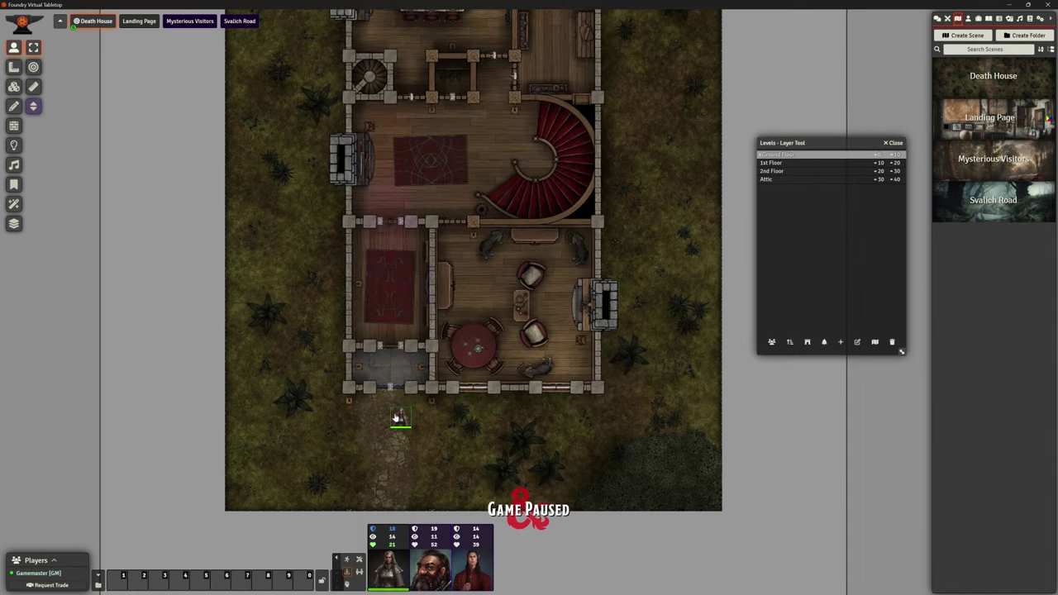
pyautogui.scroll(2, 461, 468)
pyautogui.scroll(1, 459, 479)
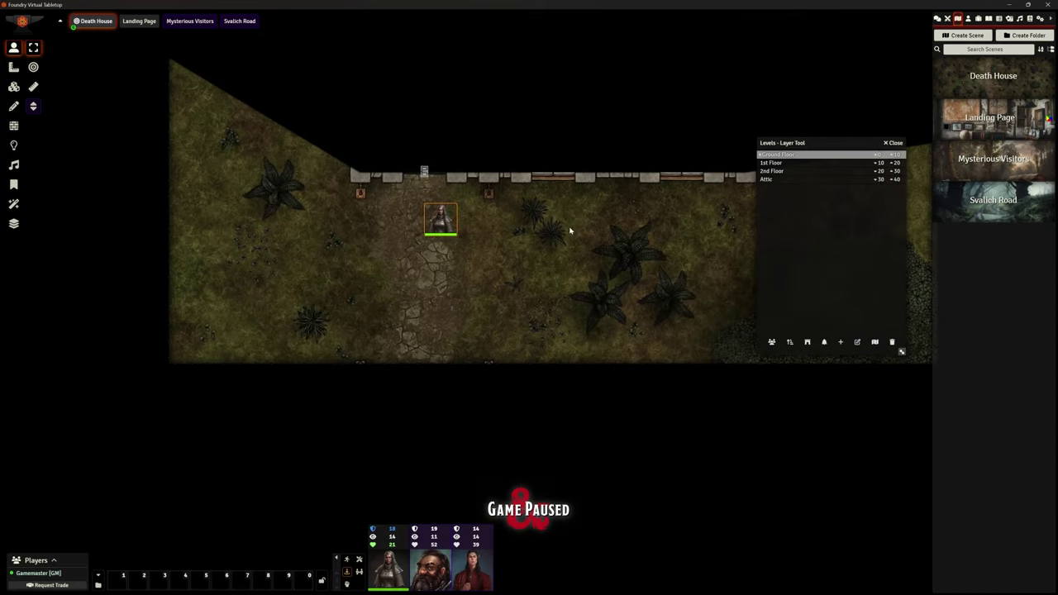
pyautogui.moveTo(454, 237); pyautogui.dragTo(468, 266)
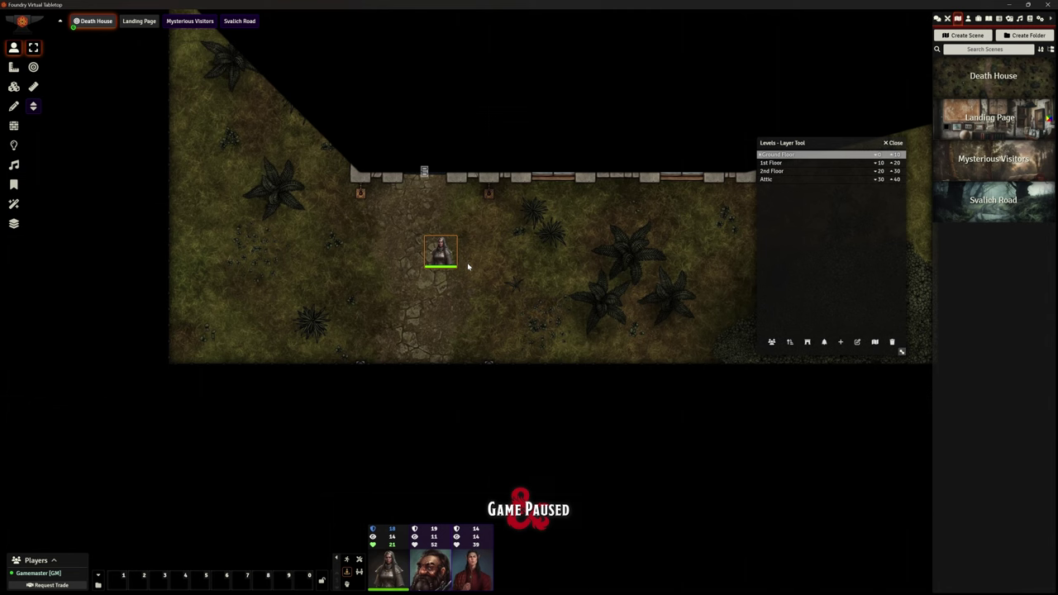
pyautogui.hotkey('Up', 'Left')
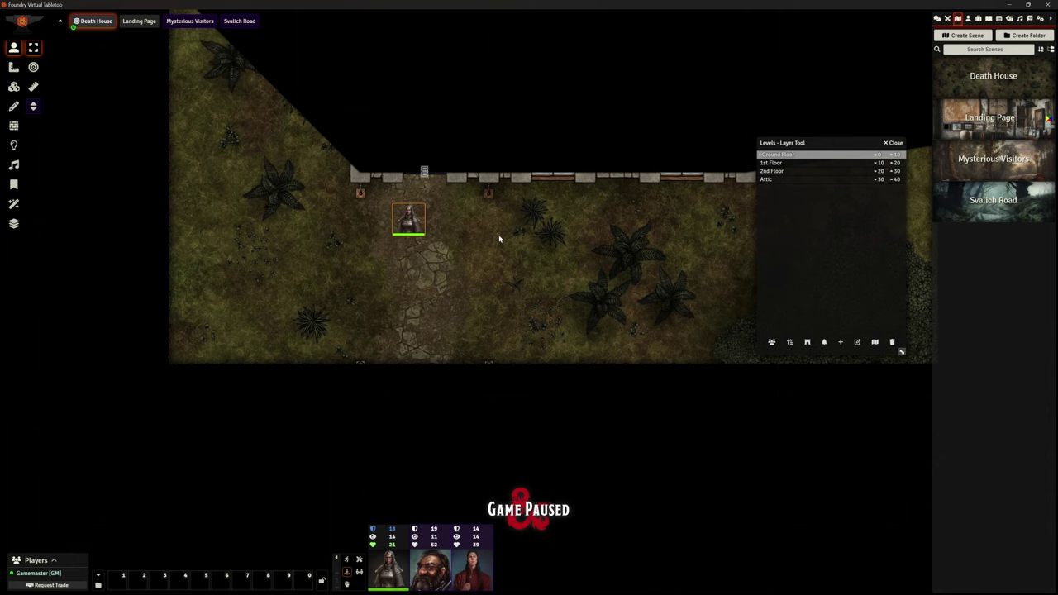
# Open the front door and move the token inside to the entrance vestibule
pyautogui.scroll(-1, 522, 253)
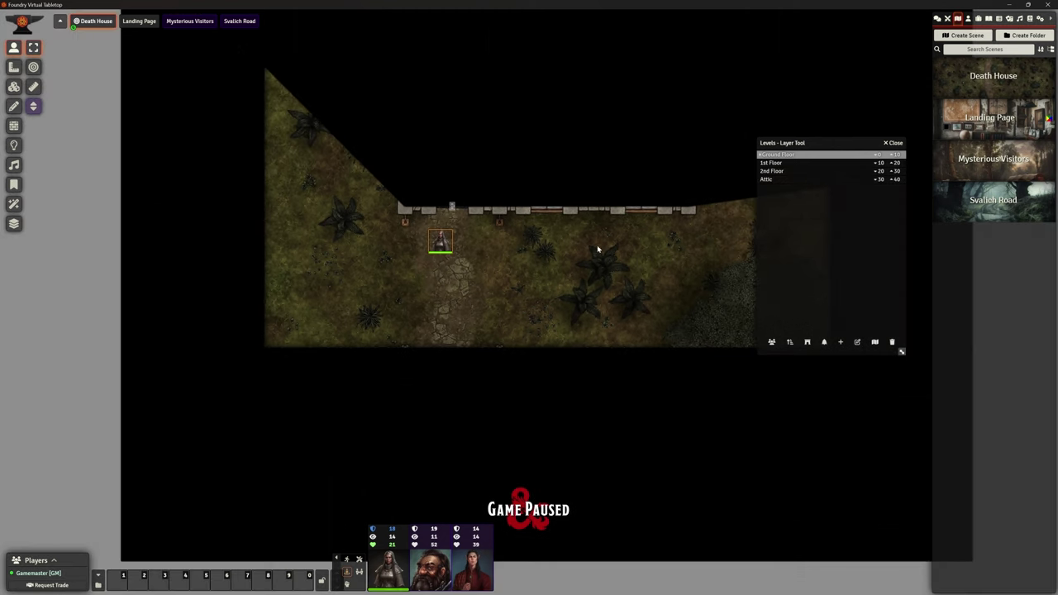
pyautogui.moveTo(598, 246); pyautogui.dragTo(549, 370)
pyautogui.scroll(1, 472, 389)
pyautogui.scroll(1, 472, 390)
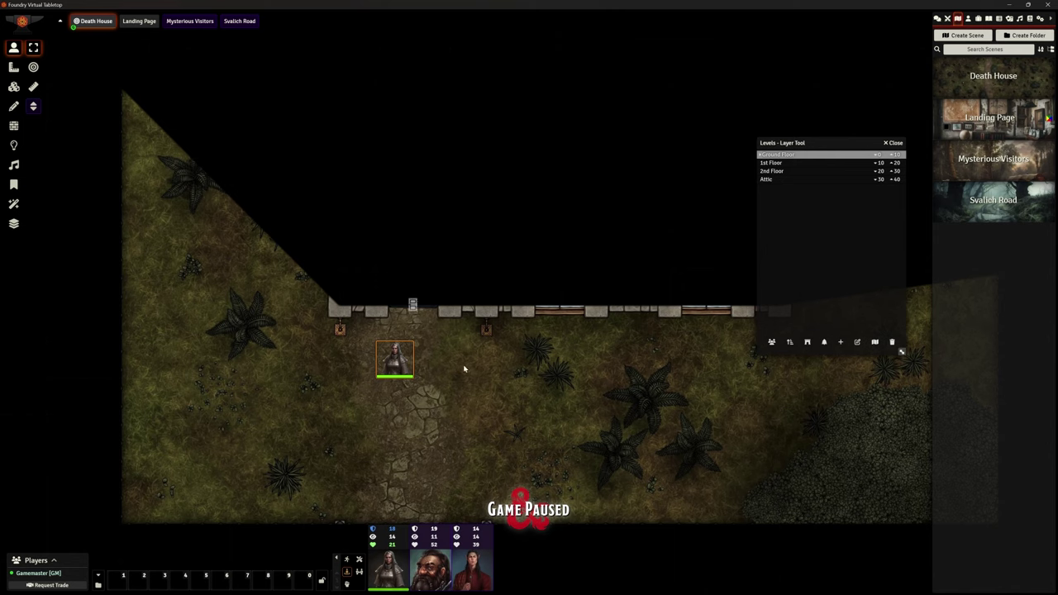
pyautogui.scroll(-1, 465, 374)
pyautogui.scroll(2, 463, 376)
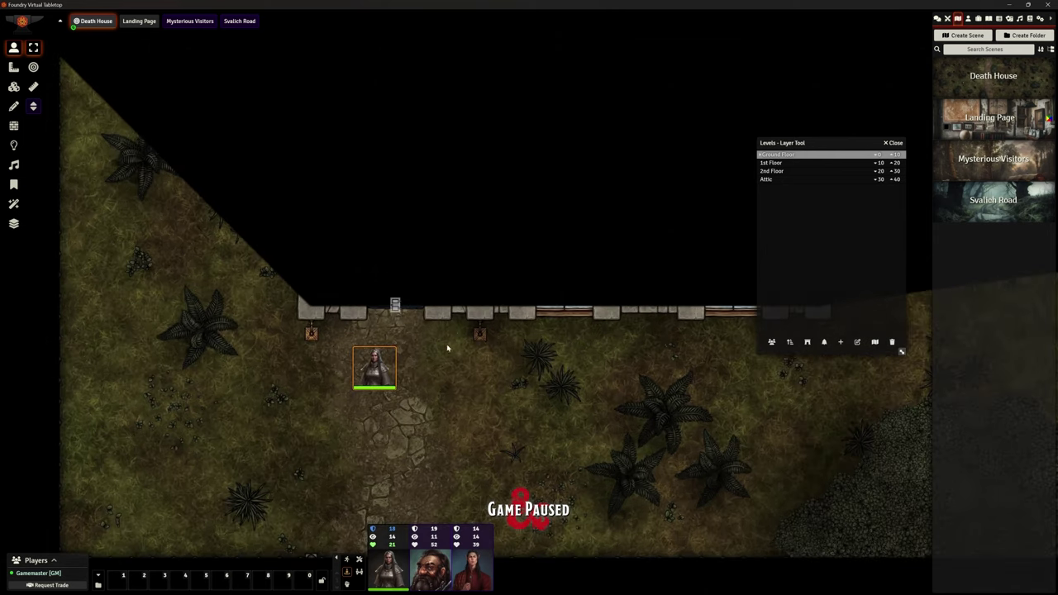
pyautogui.press('Up')
pyautogui.press('Up')
pyautogui.press('Up')
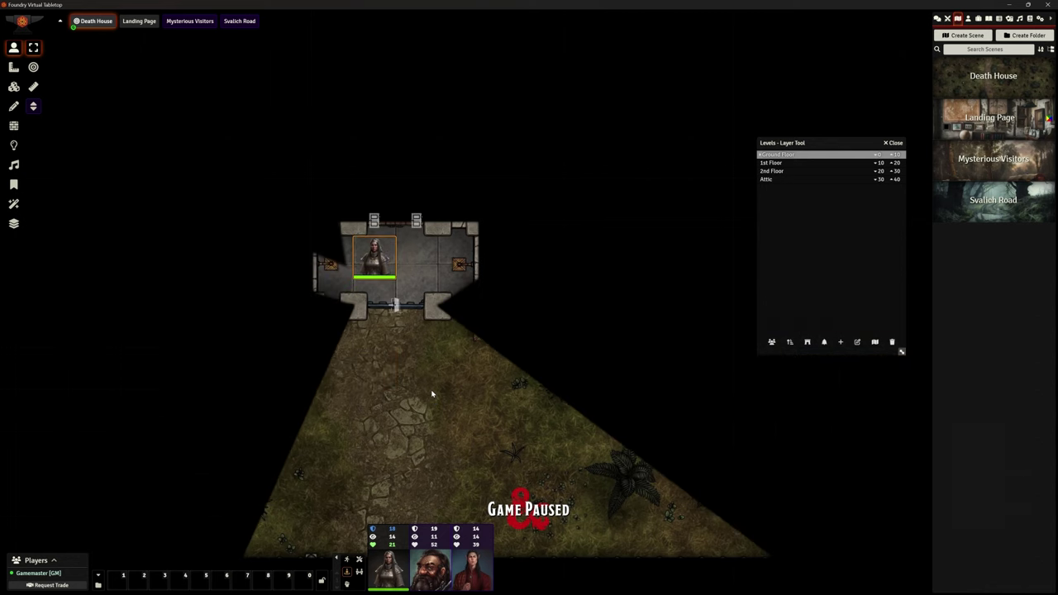
# Reposition the token one square to the right inside the vestibule by way of the front doorway
pyautogui.press('Down')
pyautogui.press('Down')
pyautogui.press('Right')
pyautogui.press('Up')
pyautogui.press('Up')
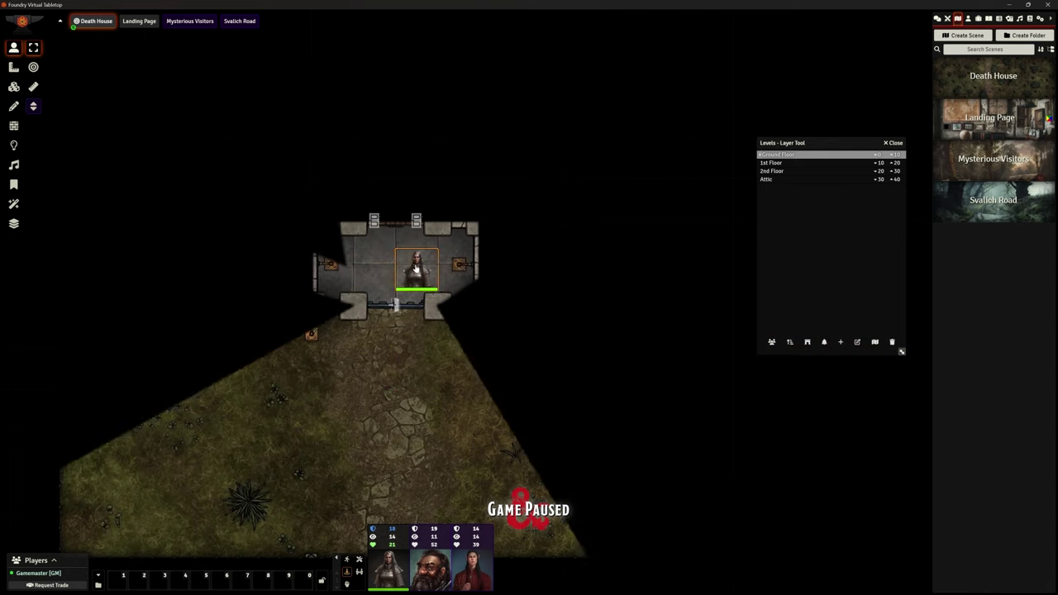
# Move the token through the vestibule's inner door and along the red-carpeted hallway, opening the far door into the main hall
pyautogui.press('Up')
pyautogui.press('Up')
pyautogui.press('Up')
pyautogui.press('Up')
pyautogui.press('Up')
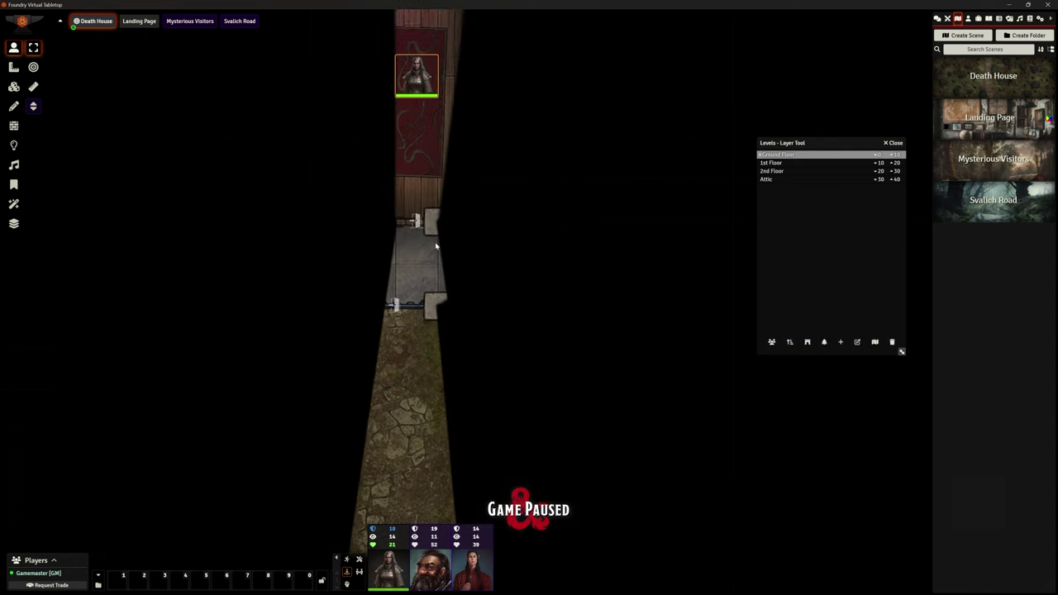
pyautogui.press('Up')
pyautogui.press('Up')
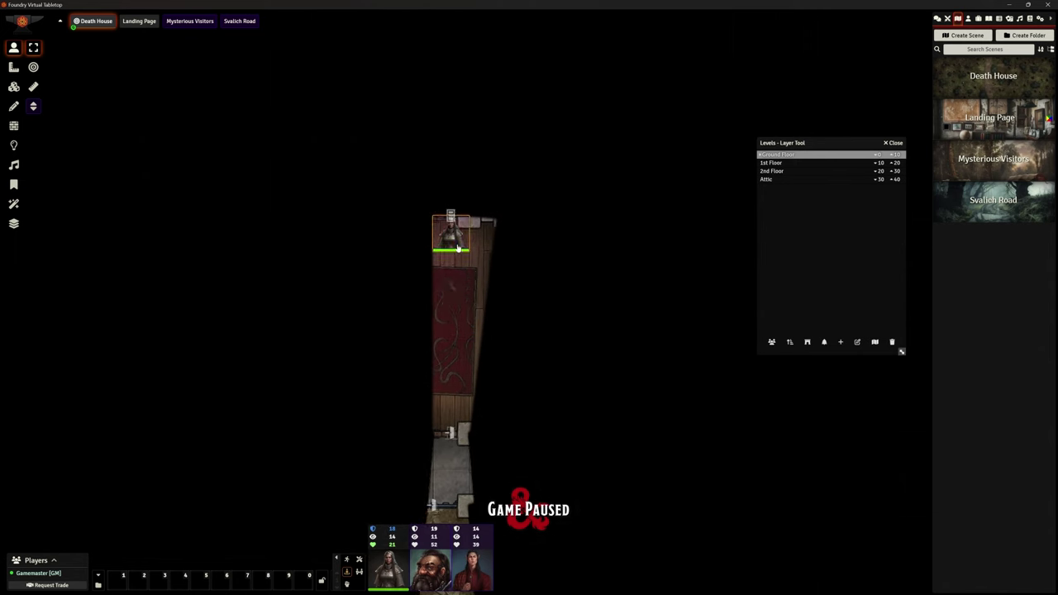
pyautogui.press('Up')
pyautogui.press('Up')
pyautogui.press('Up')
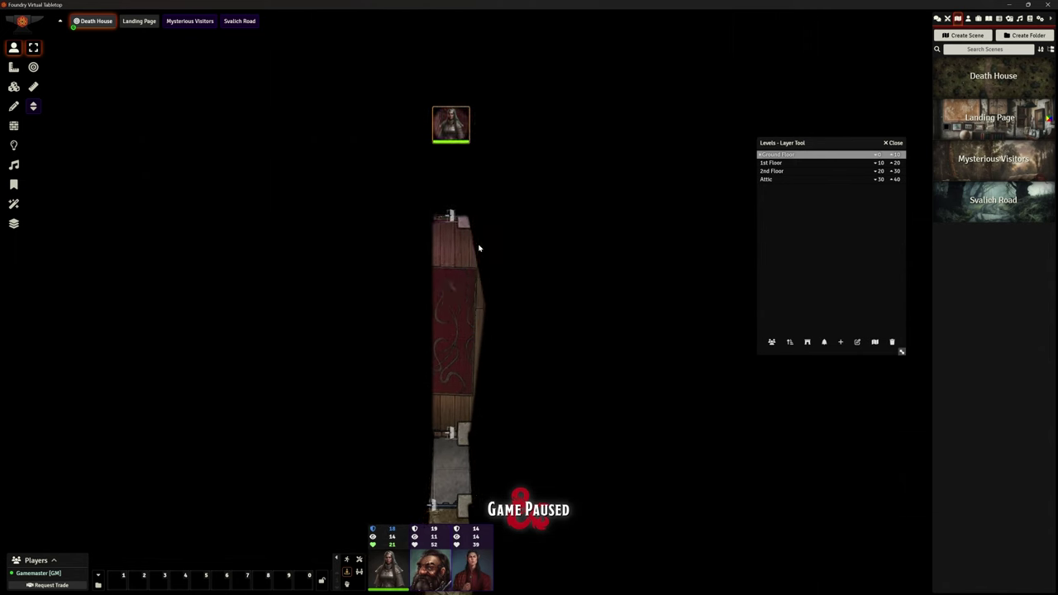
# Bring the token from the main hall back along the hallway to the open front doorway
pyautogui.press('Down')
pyautogui.press('Down')
pyautogui.press('Down')
pyautogui.press('Down')
pyautogui.press('Down')
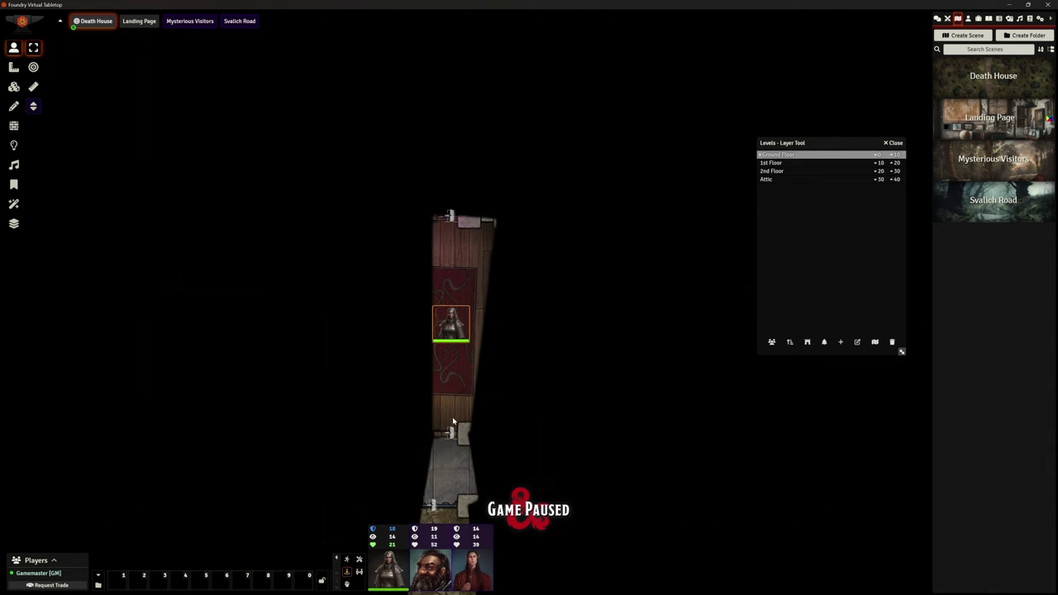
pyautogui.press('Down')
pyautogui.press('Down')
pyautogui.press('Down')
pyautogui.press('Down')
pyautogui.press('Down')
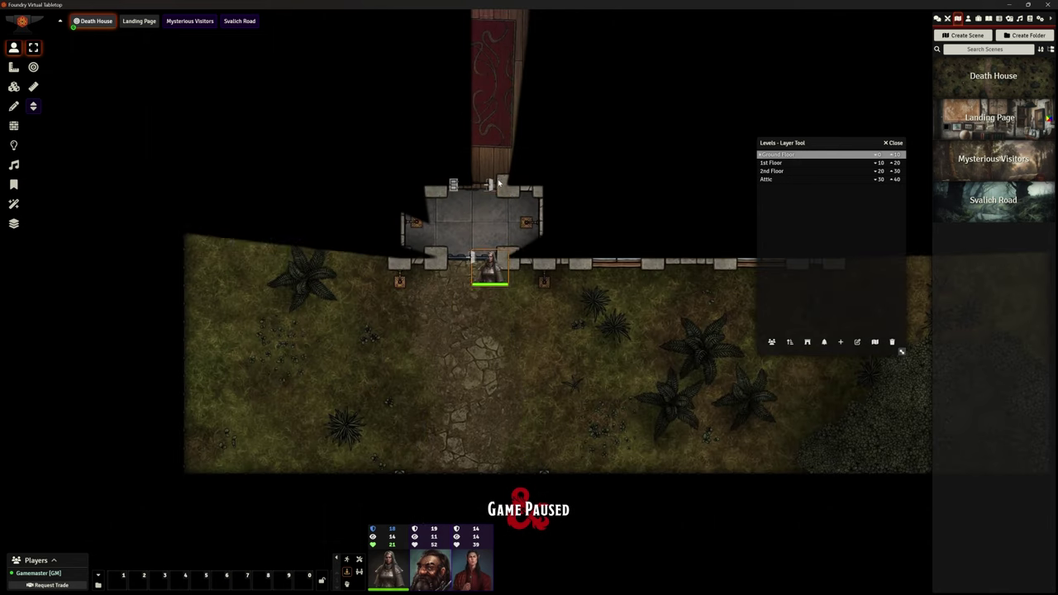
# Move the token from the front doorway into the hallway and close the inner door behind it to check the interior darkness
pyautogui.press('Down')
pyautogui.press('Up')
pyautogui.press('Up')
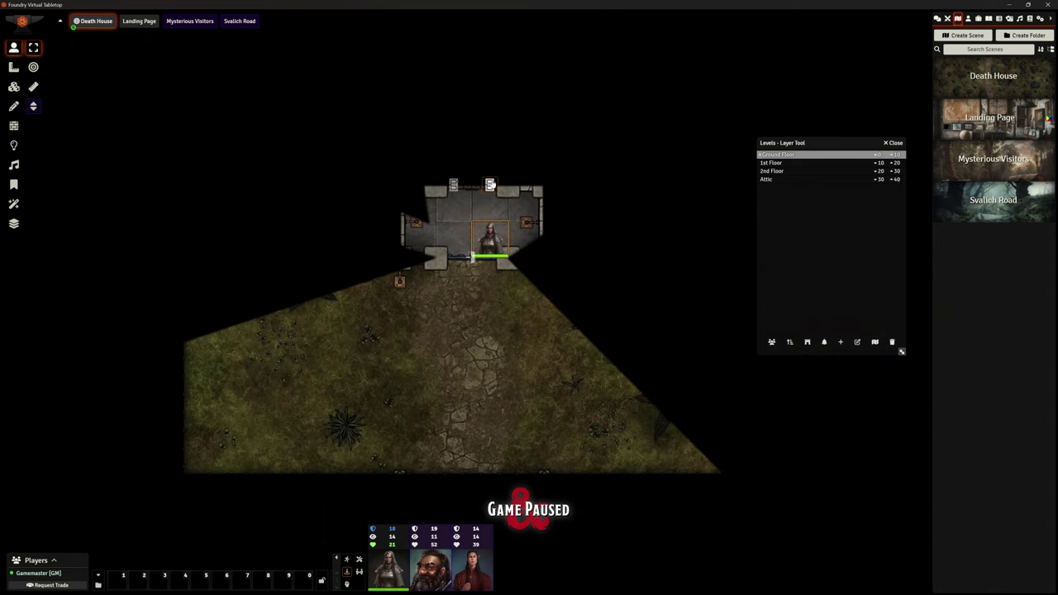
pyautogui.press('Up')
pyautogui.press('Up')
pyautogui.press('Up')
pyautogui.press('Down')
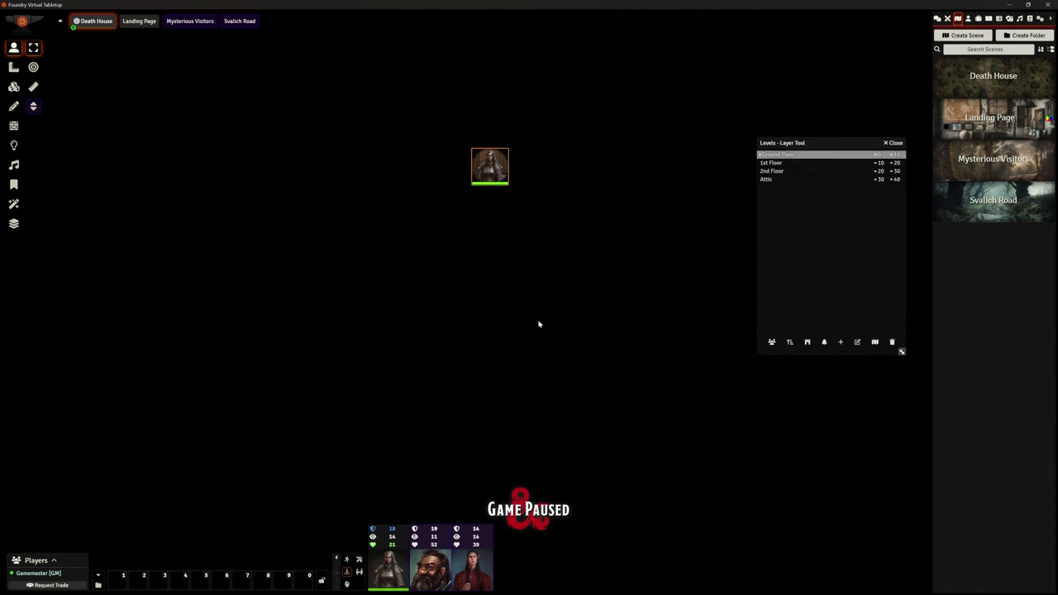
pyautogui.press('Left')
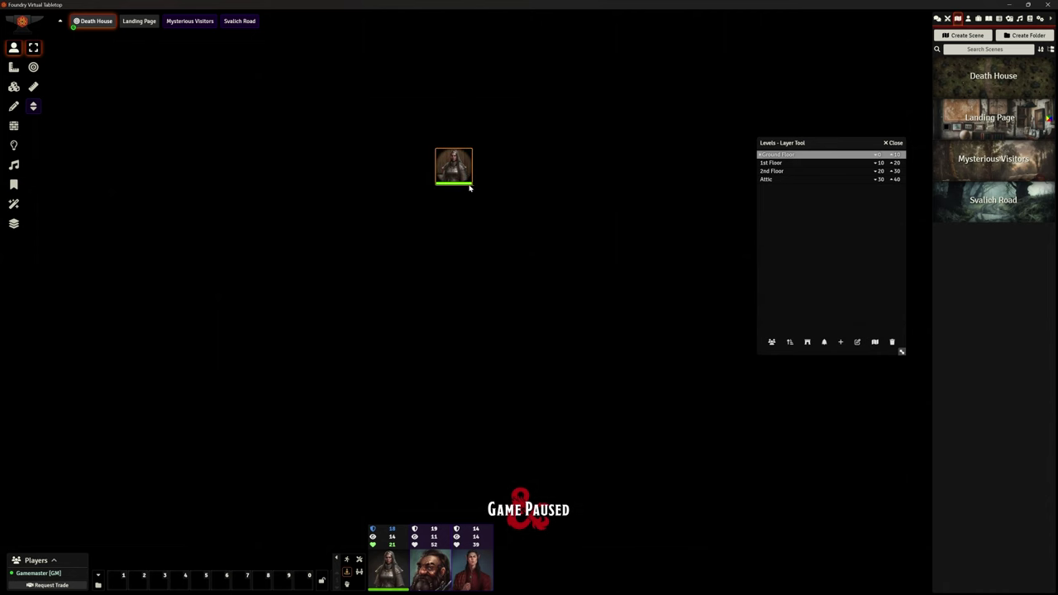
pyautogui.press('Right')
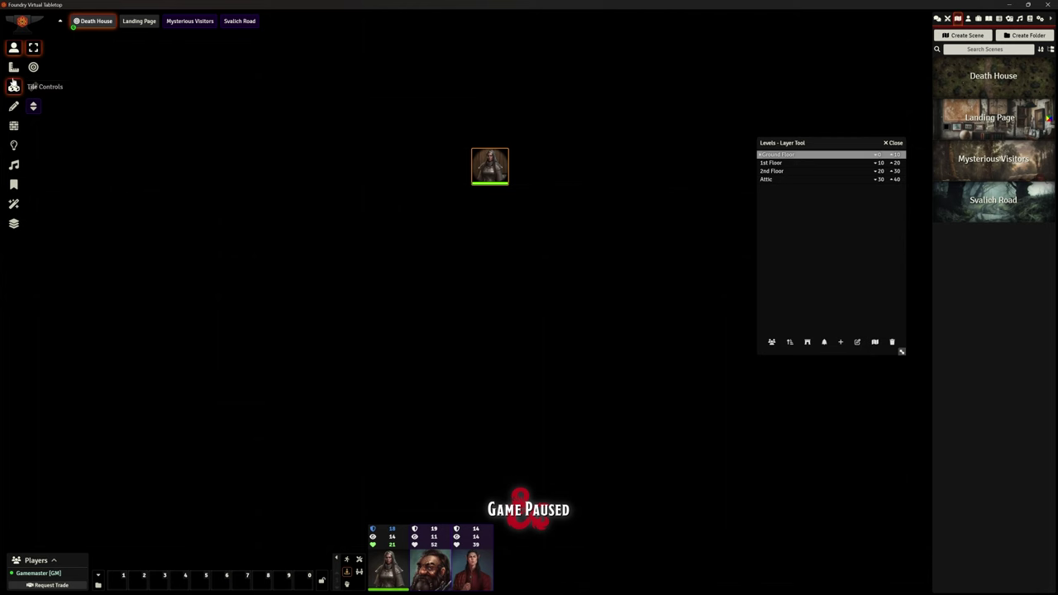
# Move the token from the hallway out onto the front path and close the front door
pyautogui.click(13, 67)
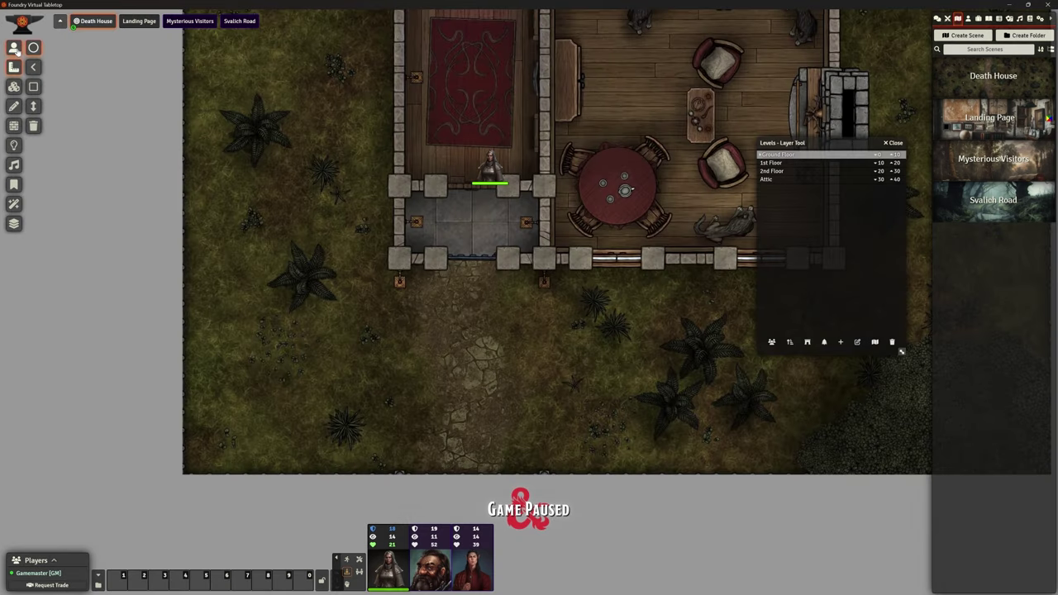
pyautogui.click(15, 49)
pyautogui.moveTo(491, 167); pyautogui.dragTo(496, 356)
pyautogui.scroll(-4, 500, 291)
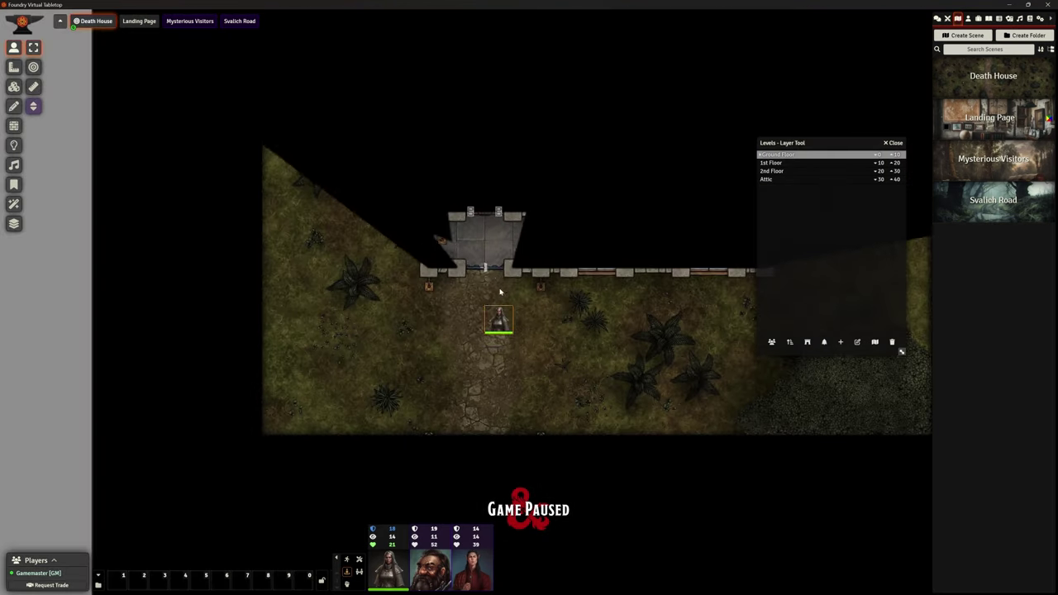
pyautogui.scroll(-1, 585, 341)
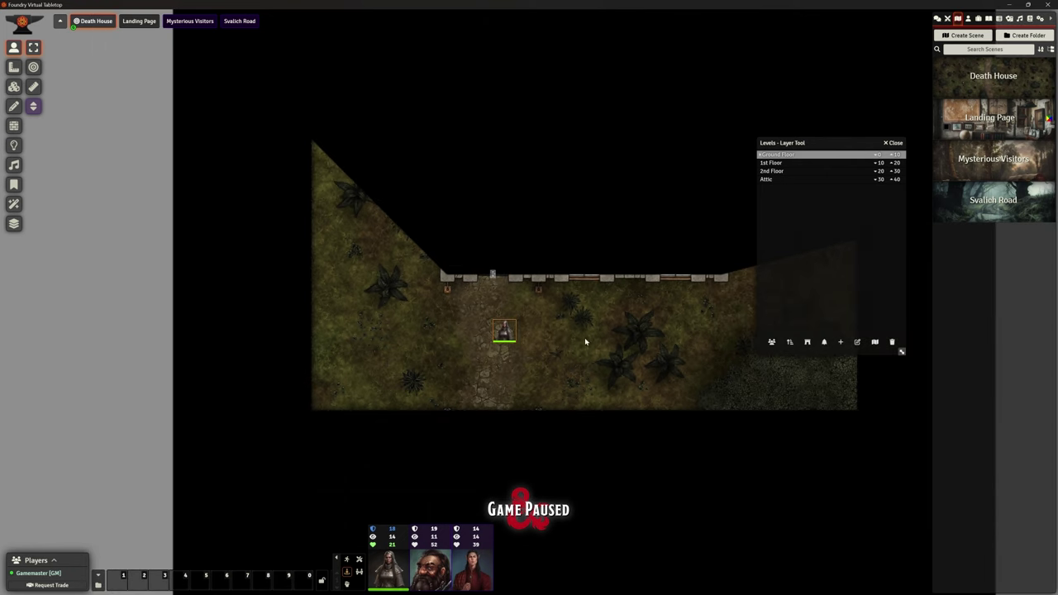
pyautogui.scroll(-1, 584, 342)
pyautogui.moveTo(595, 331); pyautogui.dragTo(505, 425)
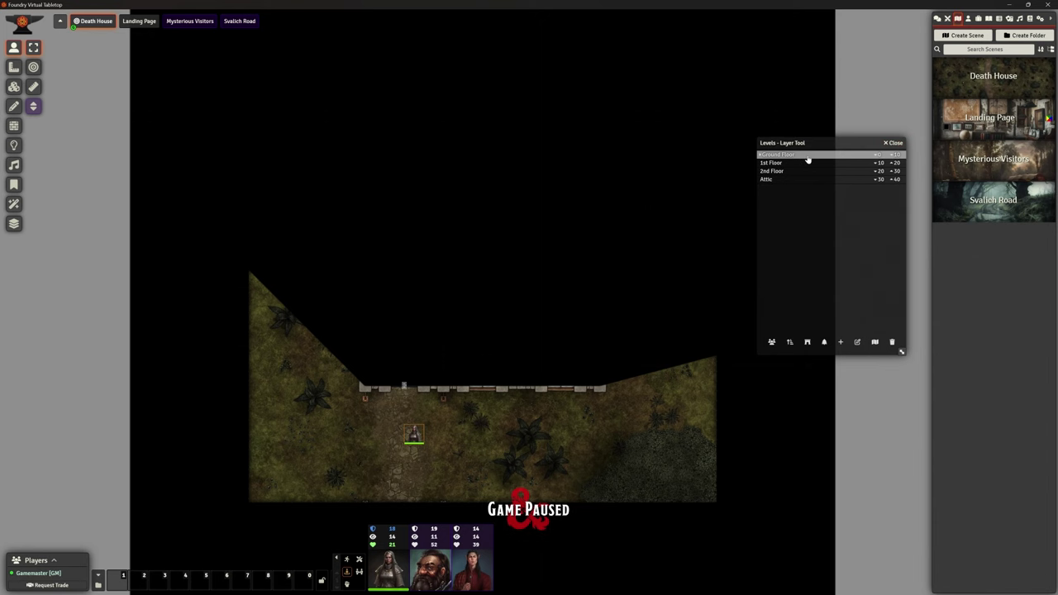
# Transition the scene to darkness to compare the entrance rooms with the lit exterior, and return it to daylight
pyautogui.click(13, 144)
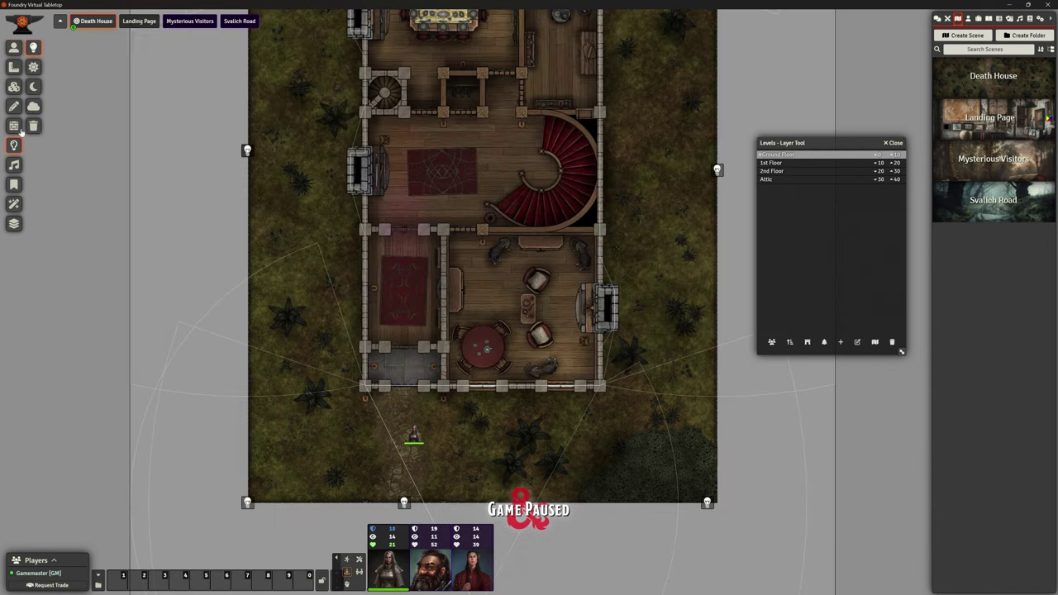
pyautogui.scroll(5, 654, 231)
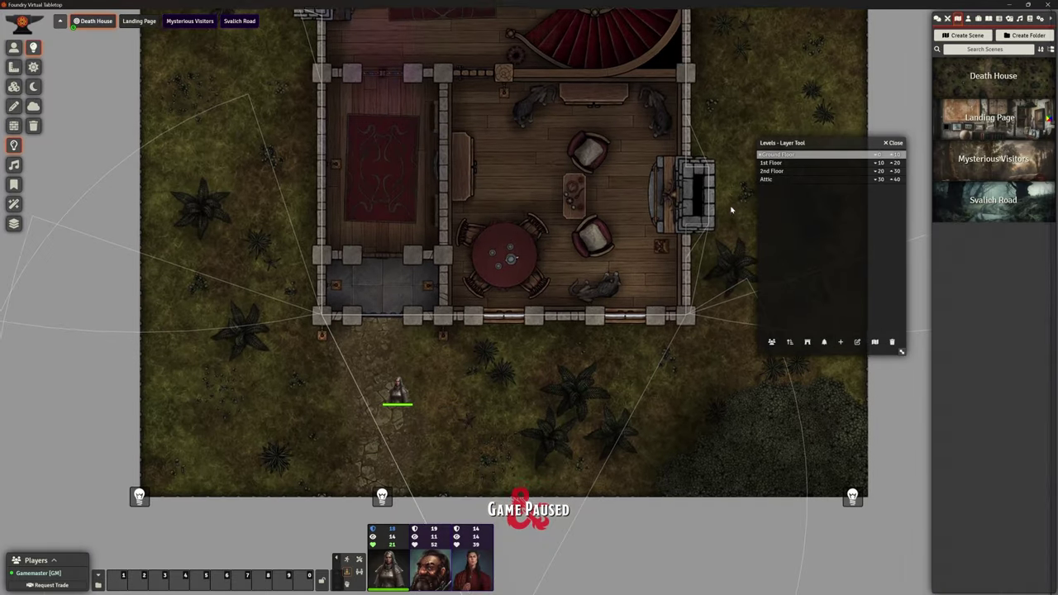
pyautogui.moveTo(731, 210); pyautogui.dragTo(725, 271)
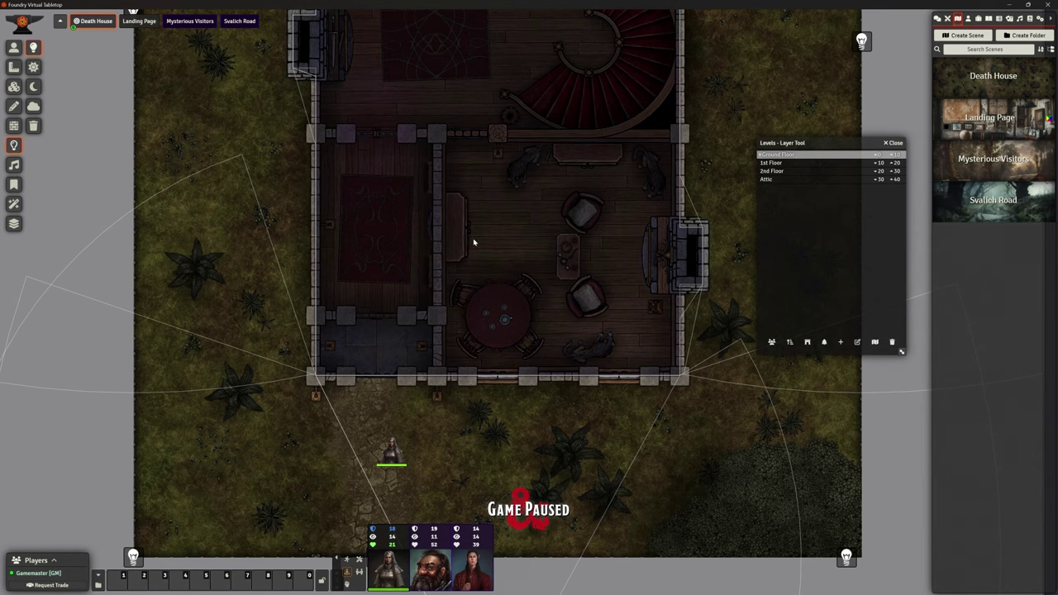
pyautogui.scroll(5, 322, 294)
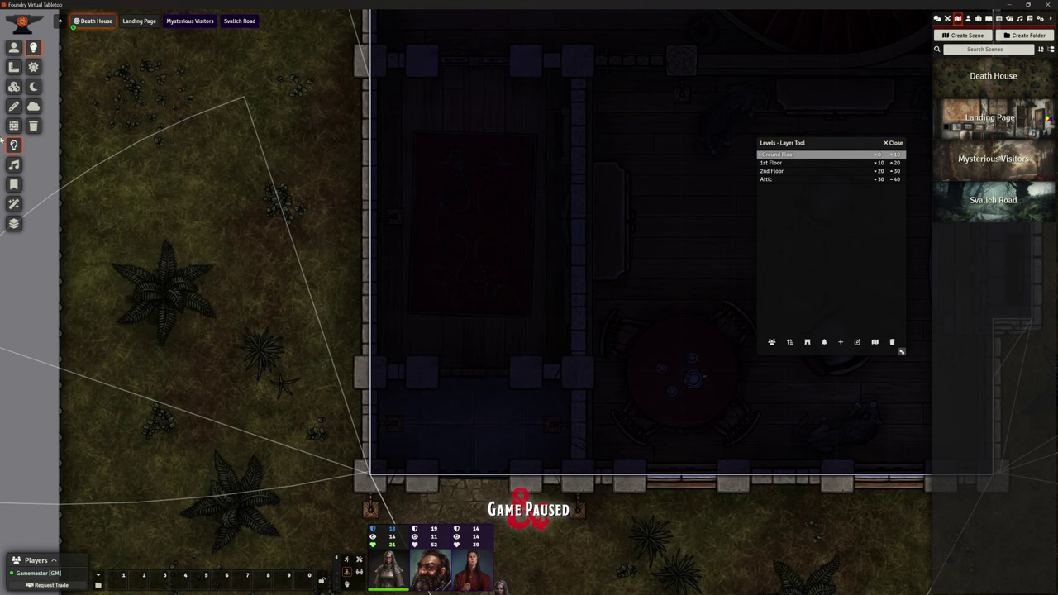
pyautogui.click(33, 67)
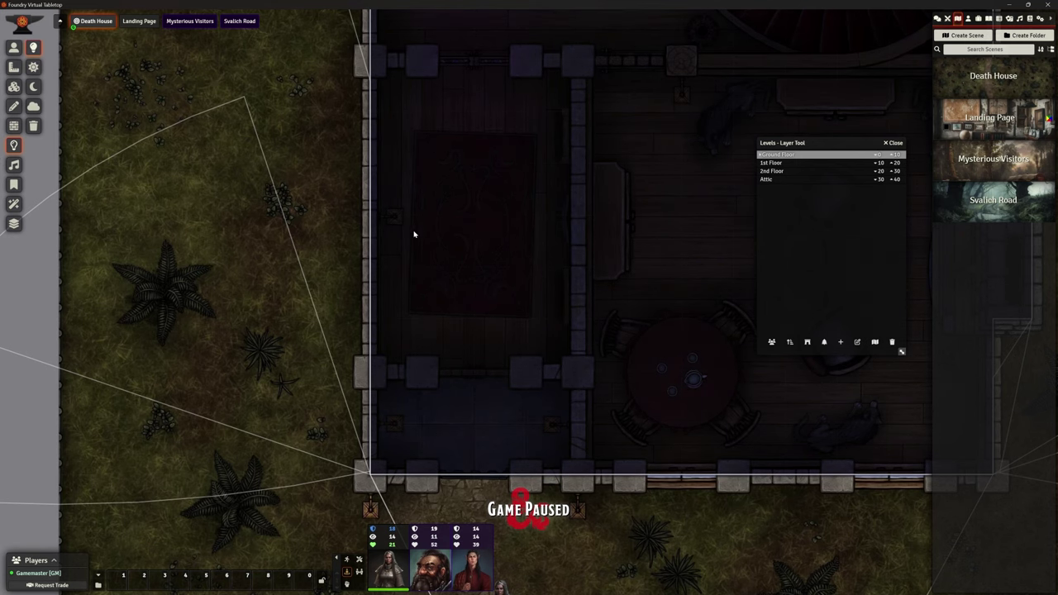
pyautogui.scroll(-3, 421, 345)
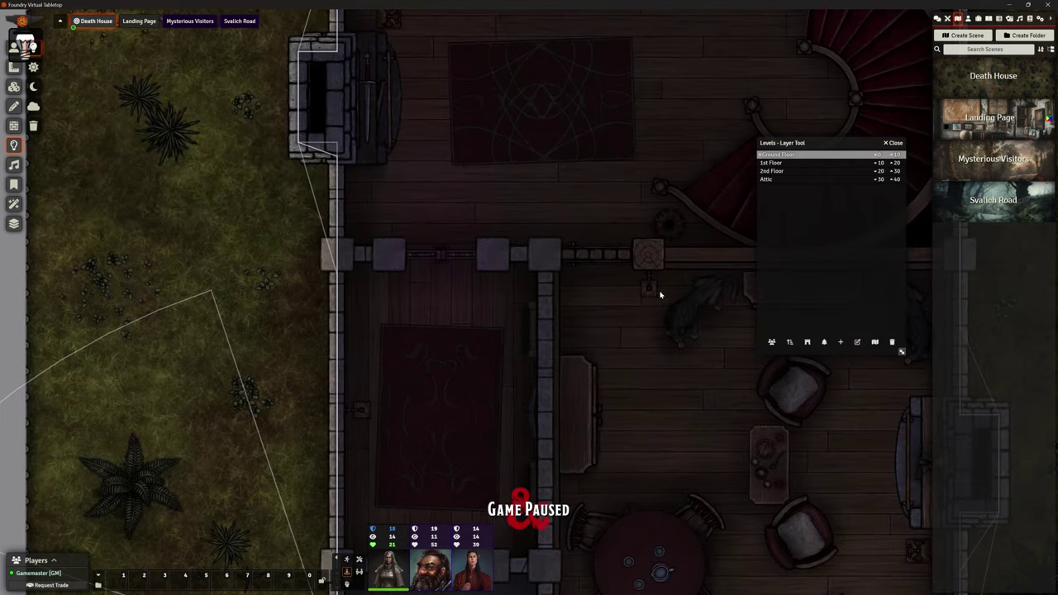
# Examine the Ground Floor lighting and wall sconces from the main hall through to the dining room and kitchen
pyautogui.scroll(-2, 633, 157)
pyautogui.moveTo(634, 157); pyautogui.dragTo(548, 326)
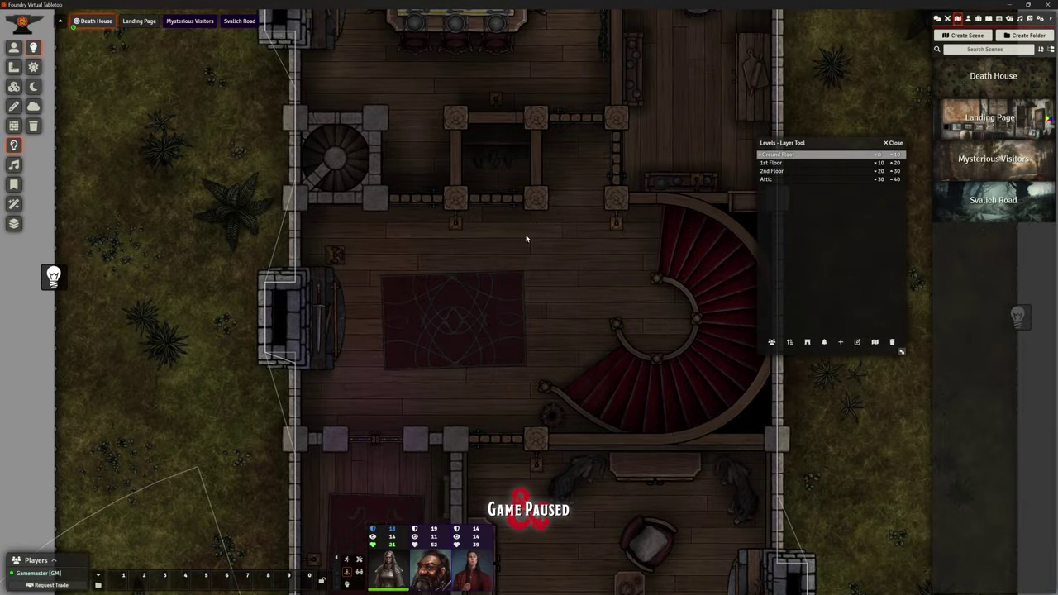
pyautogui.scroll(-3, 527, 236)
pyautogui.moveTo(560, 265); pyautogui.dragTo(550, 301)
pyautogui.scroll(3, 551, 301)
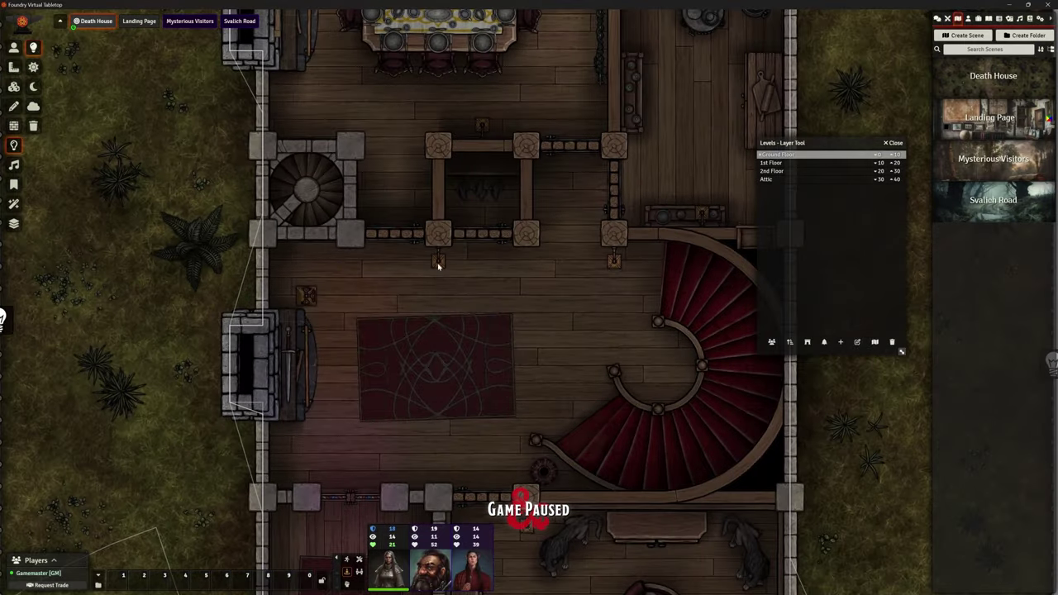
pyautogui.moveTo(563, 193); pyautogui.dragTo(623, 181)
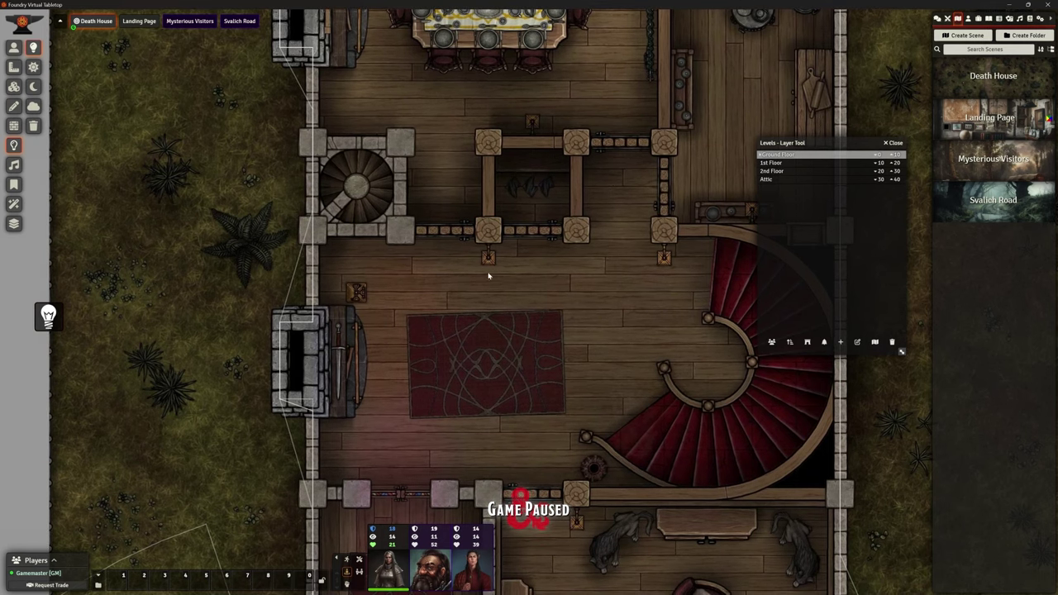
pyautogui.scroll(-3, 597, 224)
pyautogui.moveTo(605, 163); pyautogui.dragTo(539, 257)
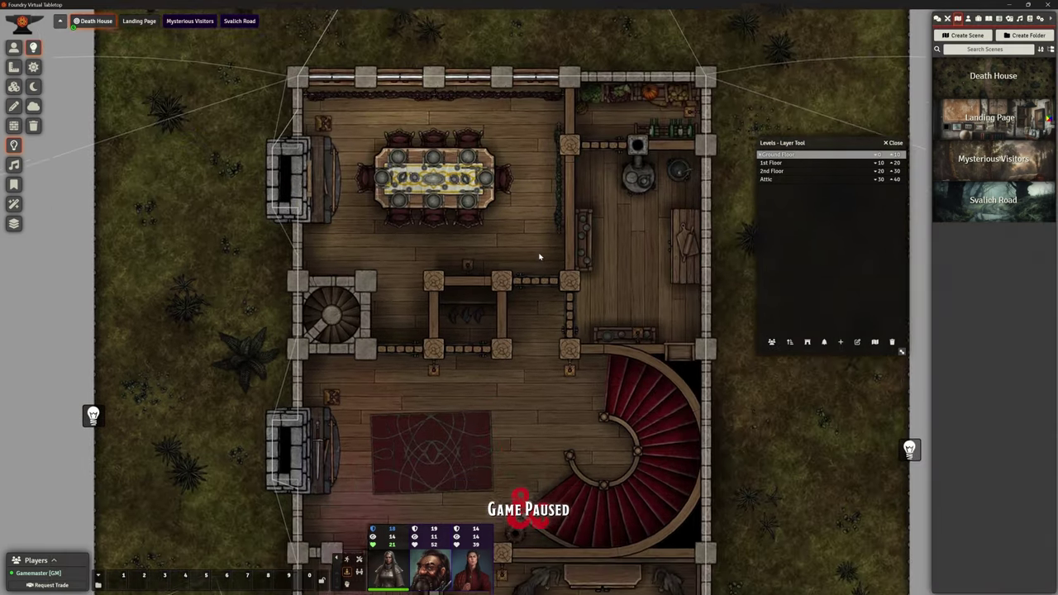
# Try a disabled light with a 0 to 10 range on the wall sconce beside the coat closet, and delete it
pyautogui.scroll(8, 489, 373)
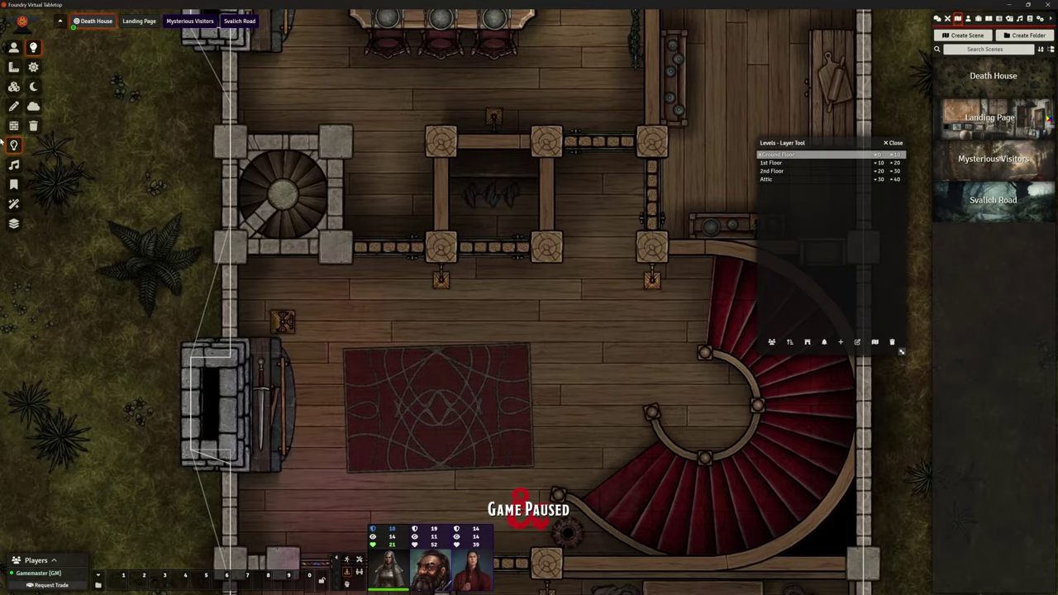
pyautogui.rightClick(440, 274)
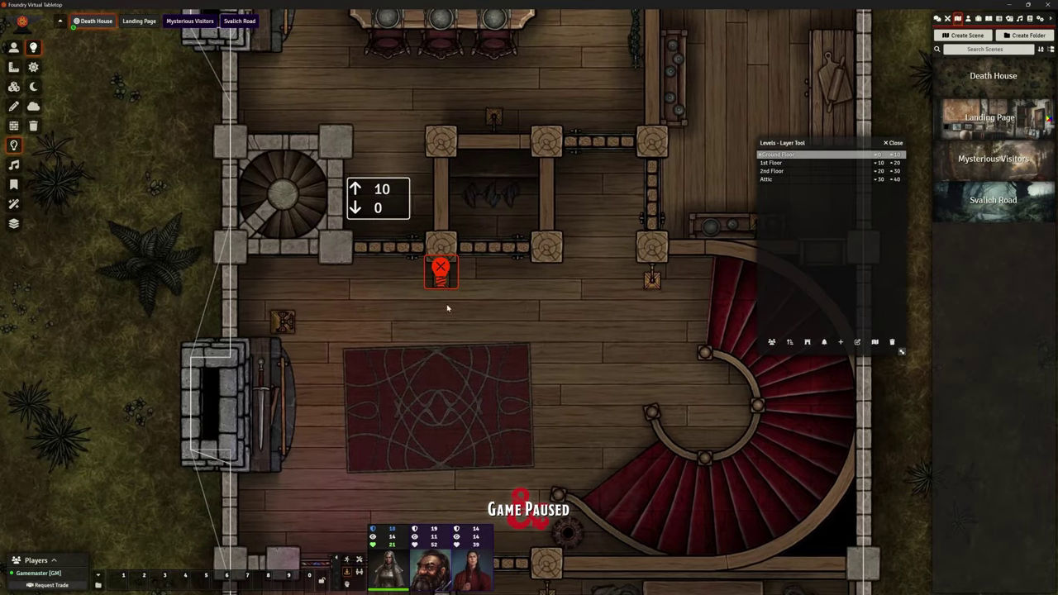
pyautogui.press('Delete')
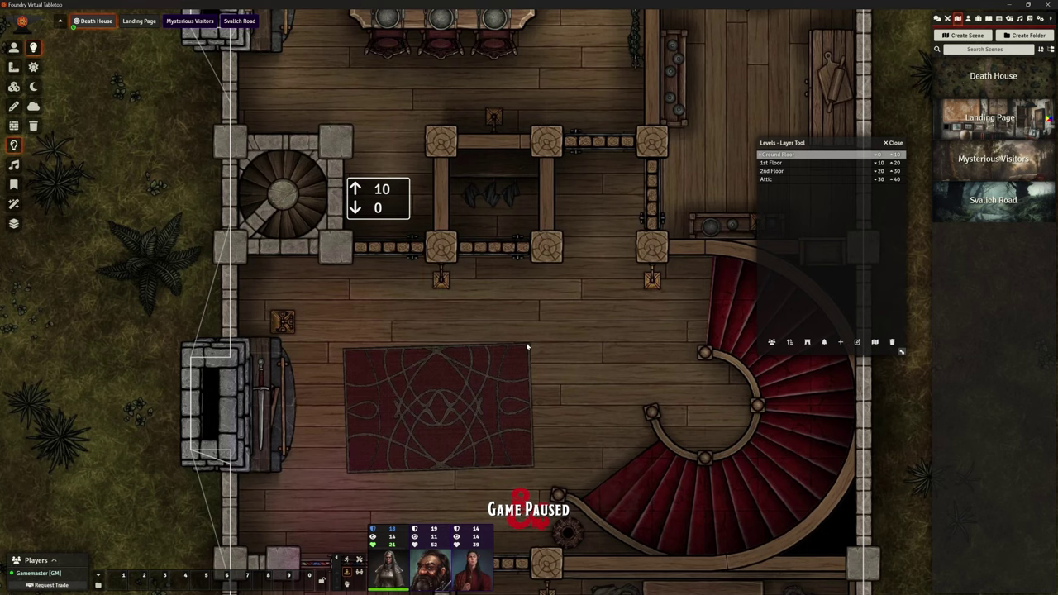
# Examine the Ground Floor lighting across the main hall, entrance rooms, den, dining room and kitchen
pyautogui.scroll(-3, 527, 347)
pyautogui.press('Down')
pyautogui.press('Down')
pyautogui.press('Down')
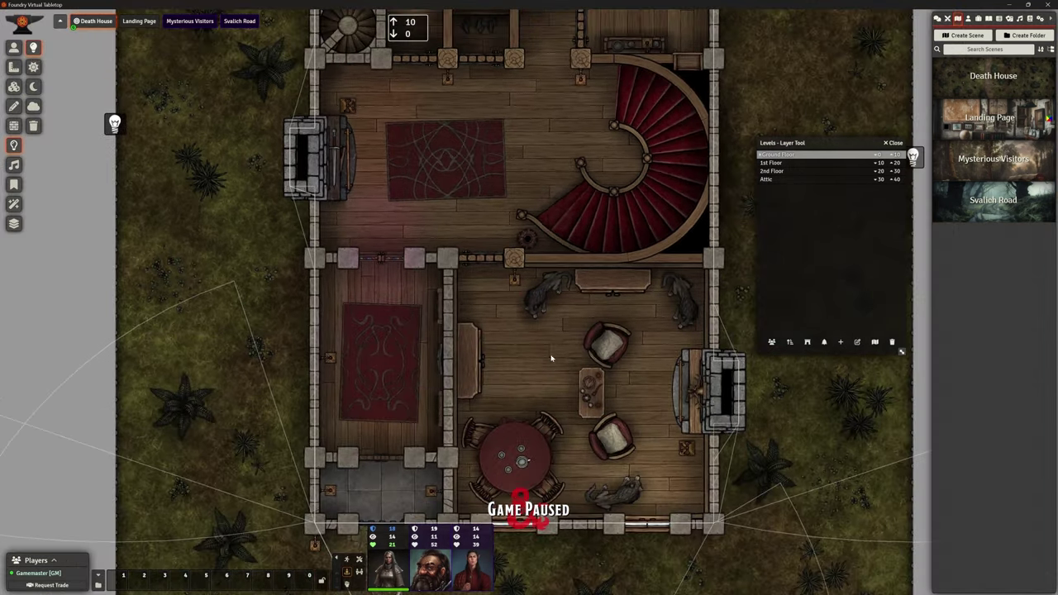
pyautogui.moveTo(551, 358); pyautogui.dragTo(545, 320)
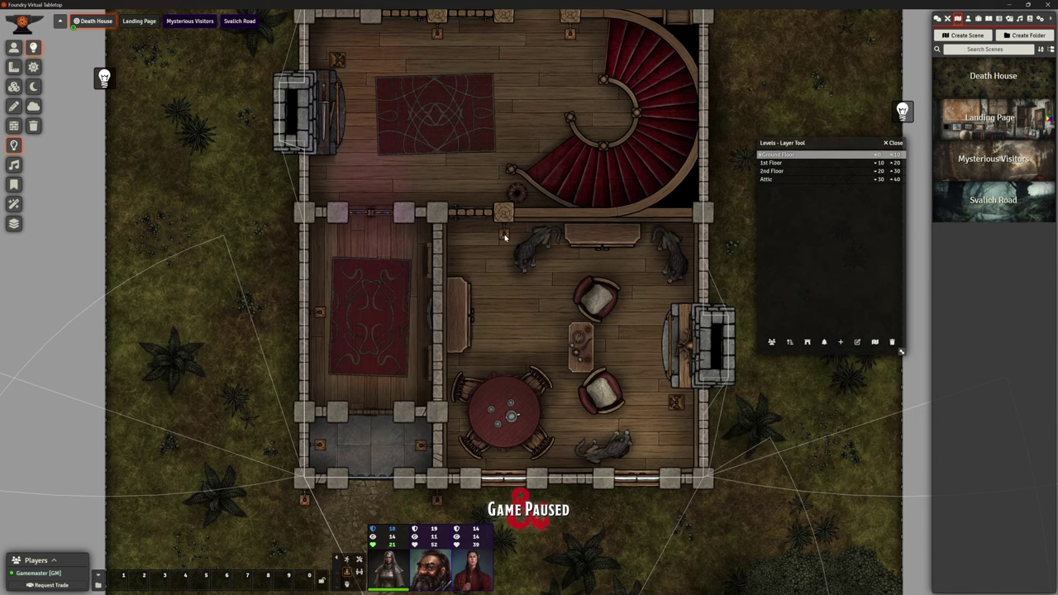
pyautogui.scroll(-1, 513, 269)
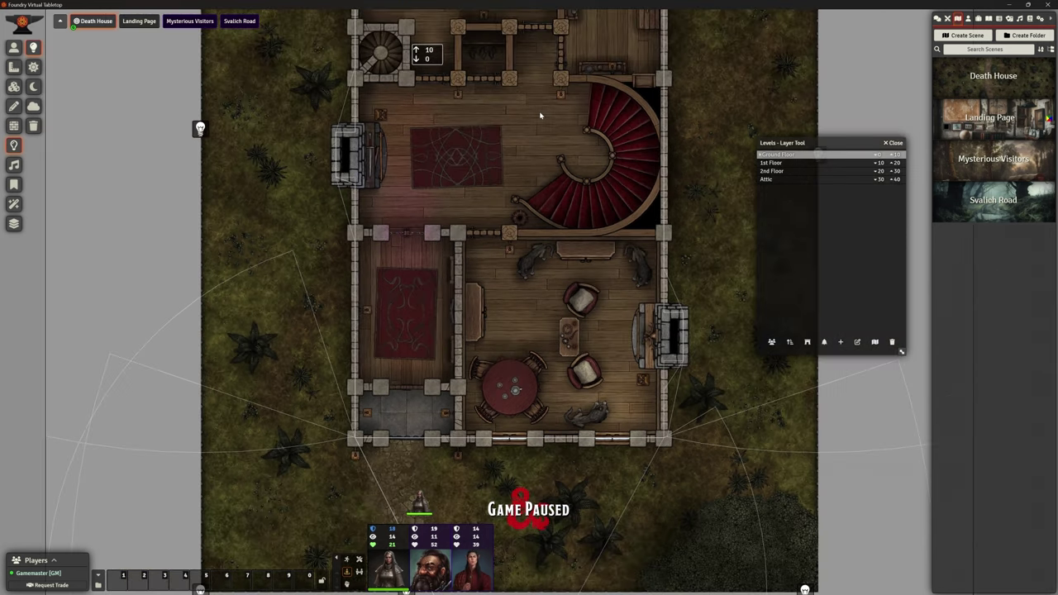
pyautogui.moveTo(540, 114); pyautogui.dragTo(550, 307)
pyautogui.scroll(-2, 407, 261)
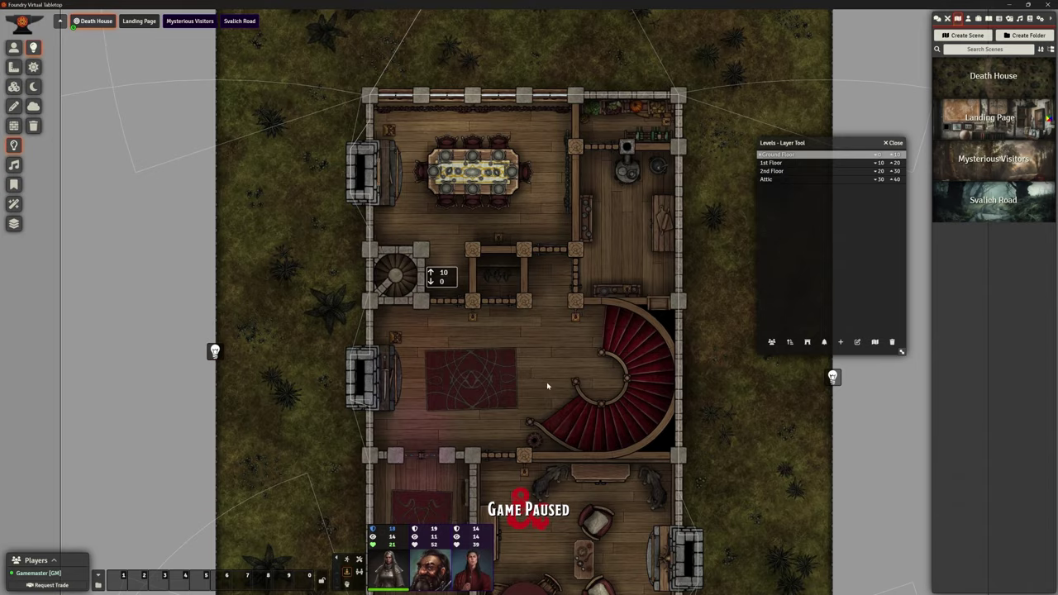
pyautogui.moveTo(548, 386); pyautogui.dragTo(599, 178)
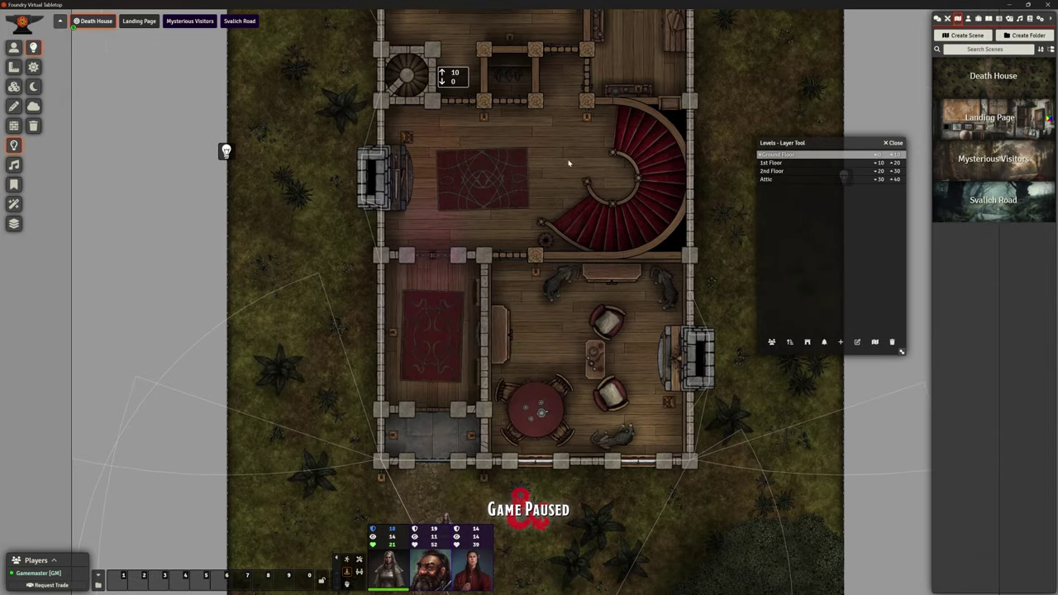
# Show the Ground Floor walls and inspect the small wall recess between the kitchen and the curved staircase
pyautogui.click(13, 126)
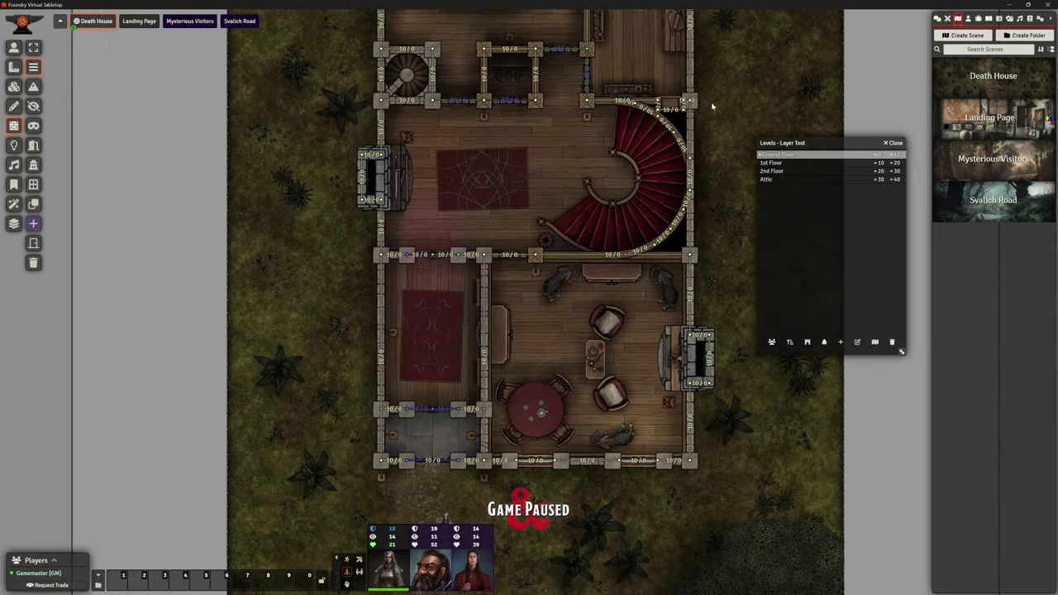
pyautogui.moveTo(713, 106); pyautogui.dragTo(612, 234)
pyautogui.scroll(6, 612, 234)
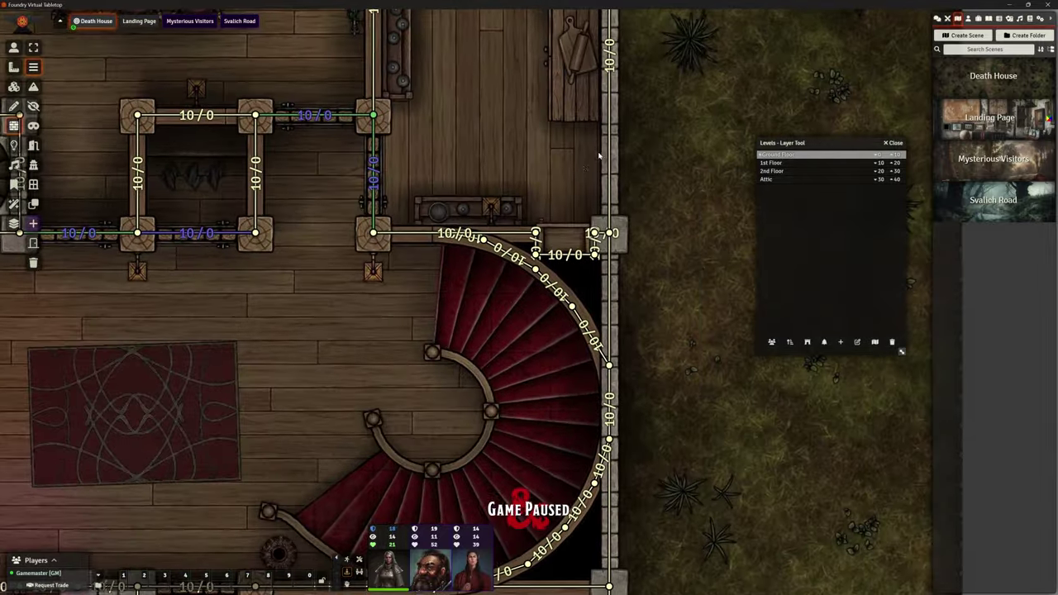
pyautogui.scroll(4, 600, 156)
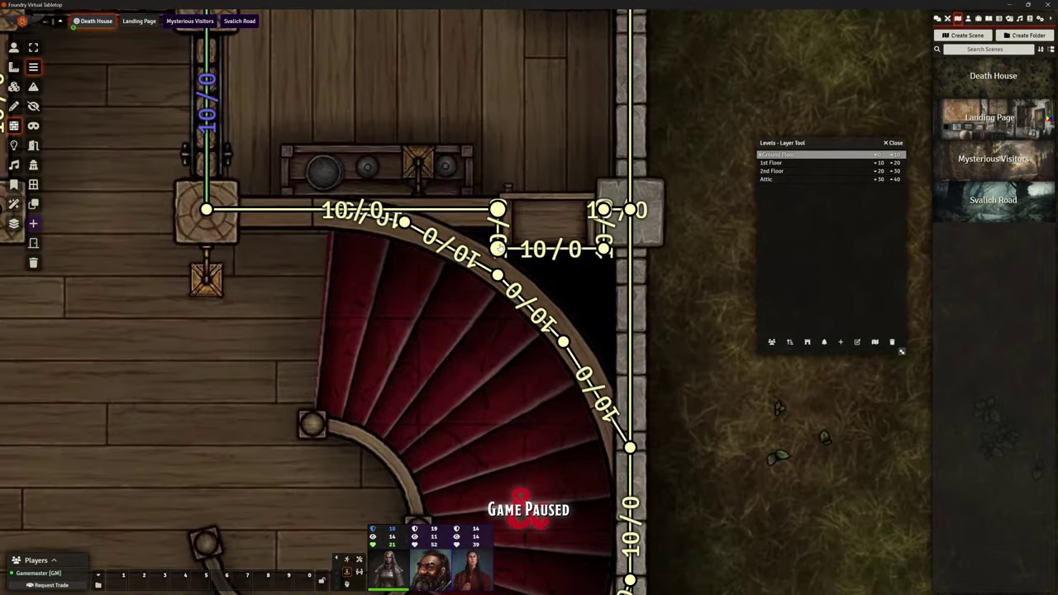
pyautogui.scroll(-3, 544, 151)
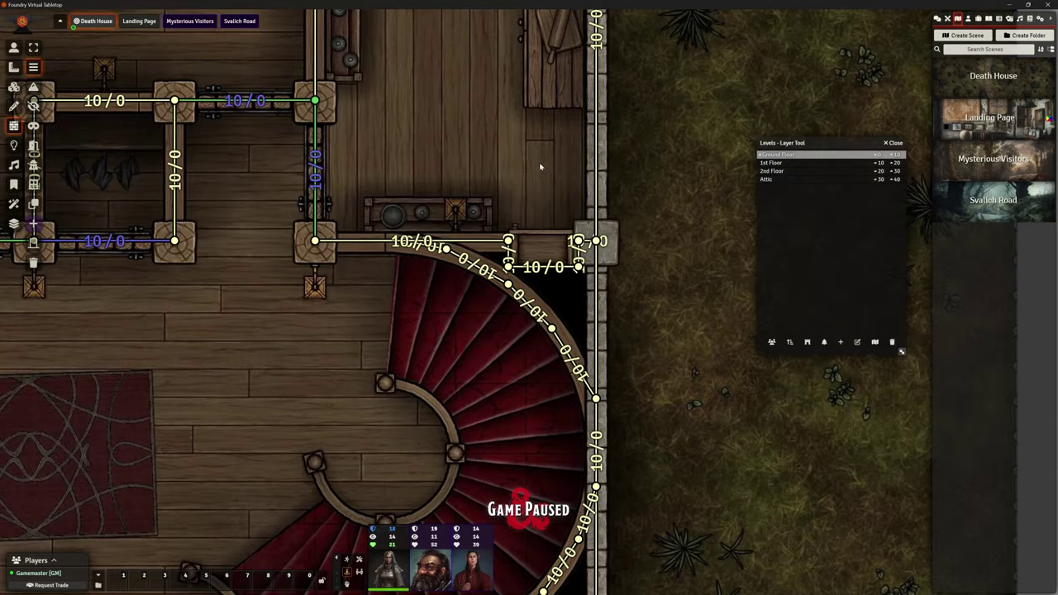
pyautogui.scroll(-2, 540, 167)
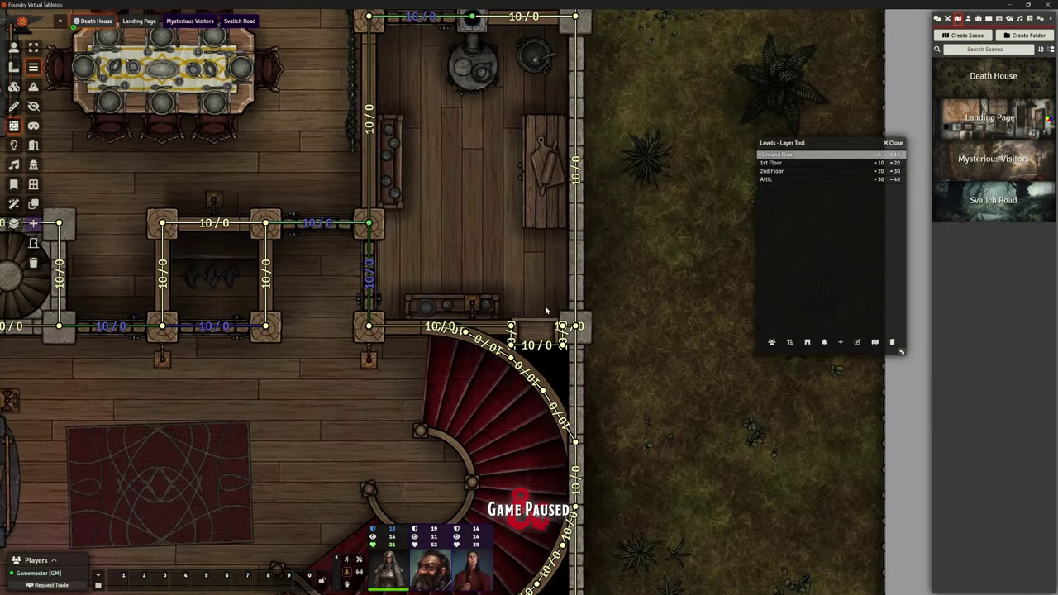
# Compare the walls on the 1st Floor, 2nd Floor and Attic levels, and return to the Ground Floor
pyautogui.click(771, 163)
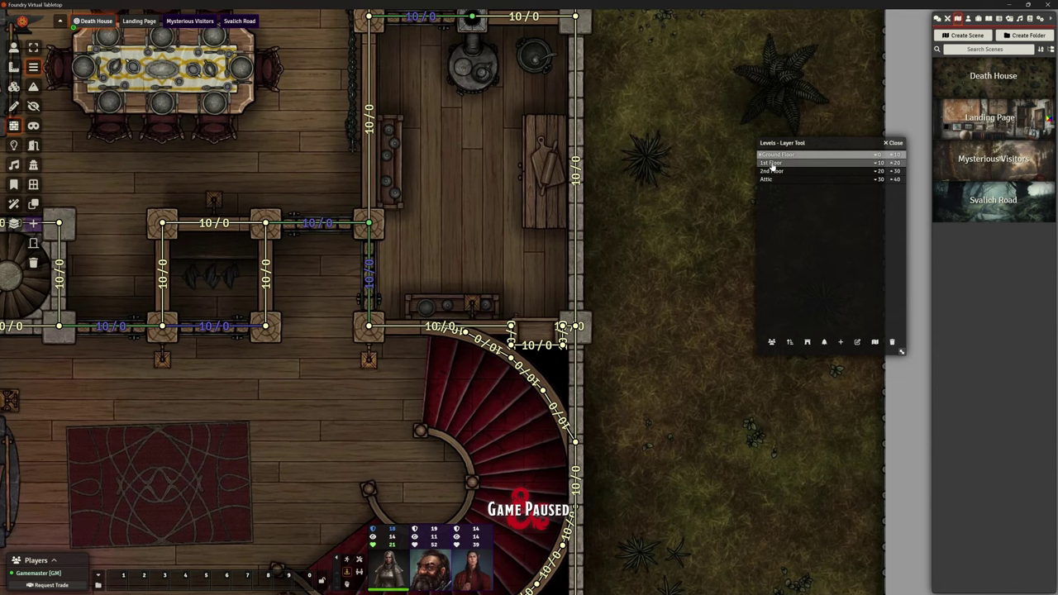
pyautogui.click(771, 171)
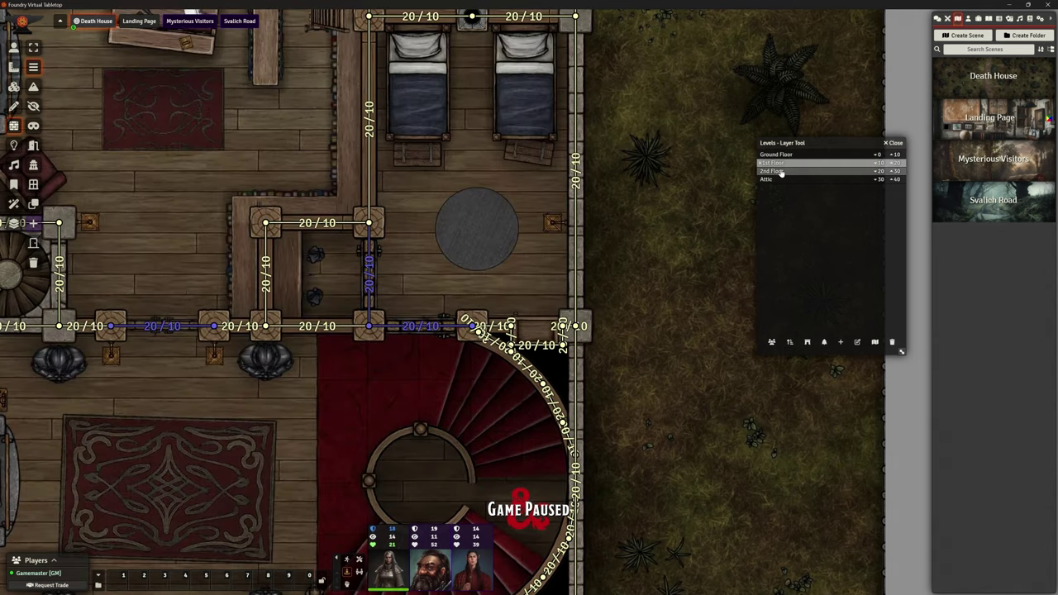
pyautogui.click(777, 180)
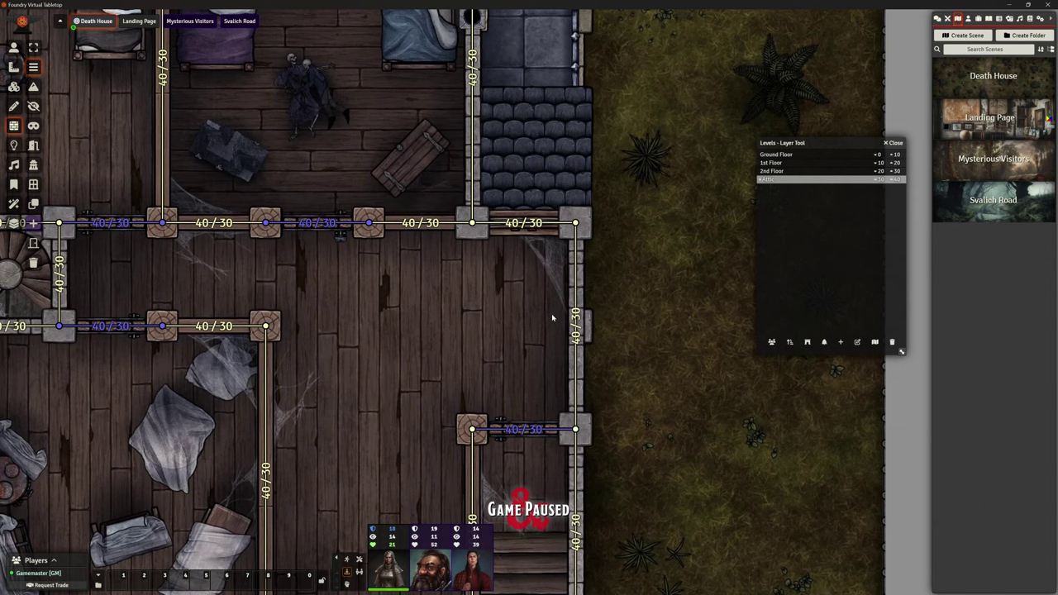
pyautogui.press('Down')
pyautogui.press('Down')
pyautogui.press('Down')
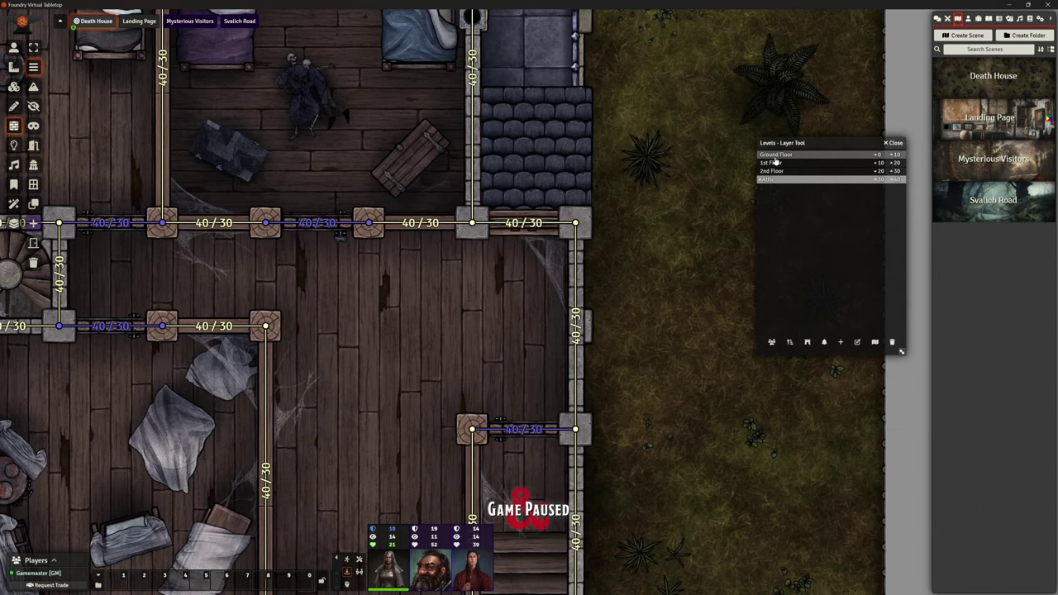
pyautogui.scroll(-2, 533, 339)
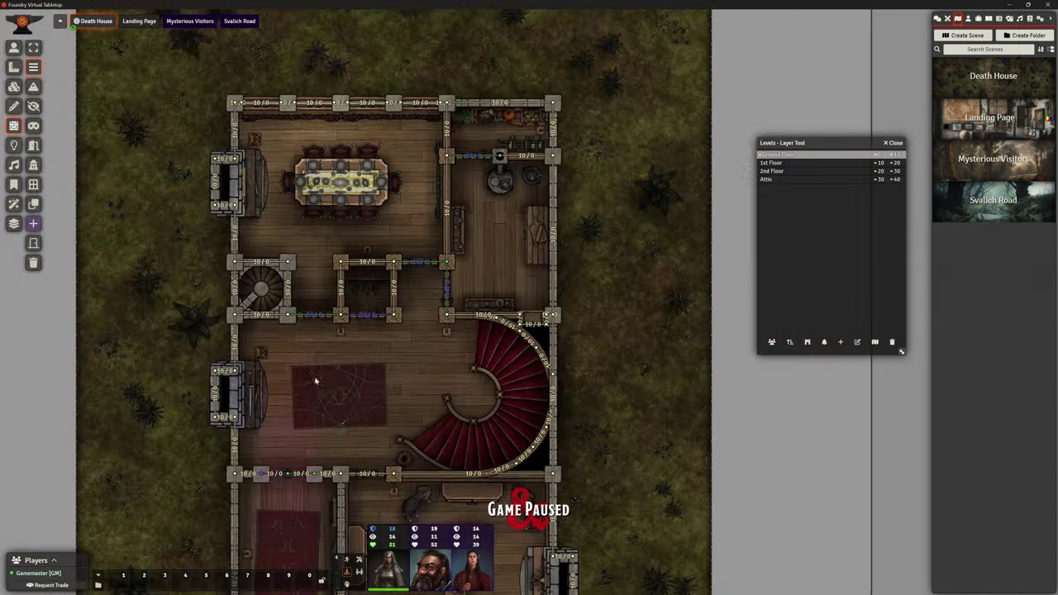
# Examine the wall height ranges throughout the Ground Floor, from the front entrance to the dining room and kitchen
pyautogui.moveTo(347, 423); pyautogui.dragTo(545, 193)
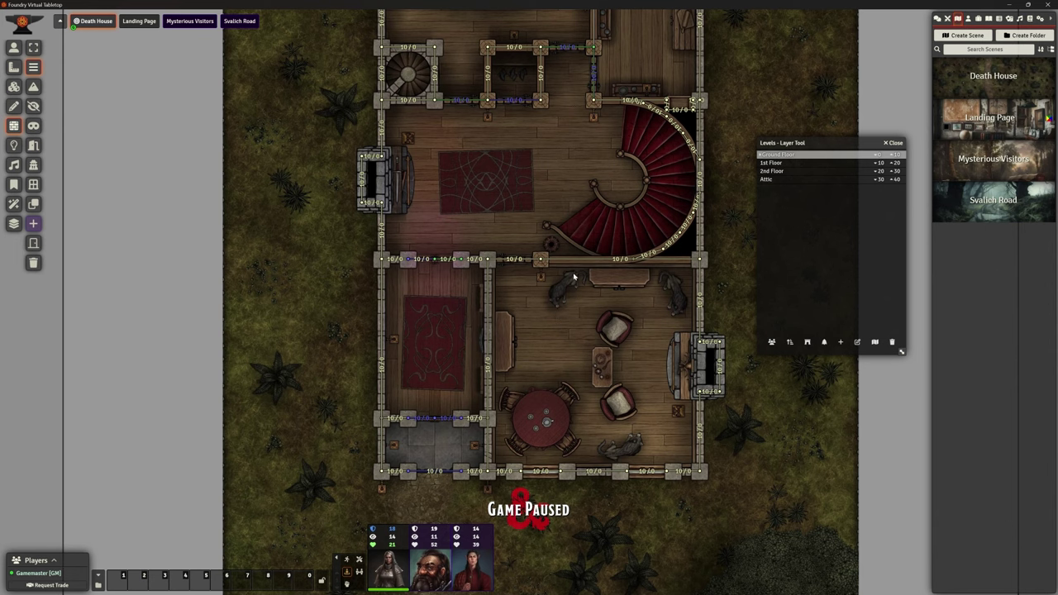
pyautogui.moveTo(787, 85); pyautogui.dragTo(762, 229)
pyautogui.scroll(-1, 733, 175)
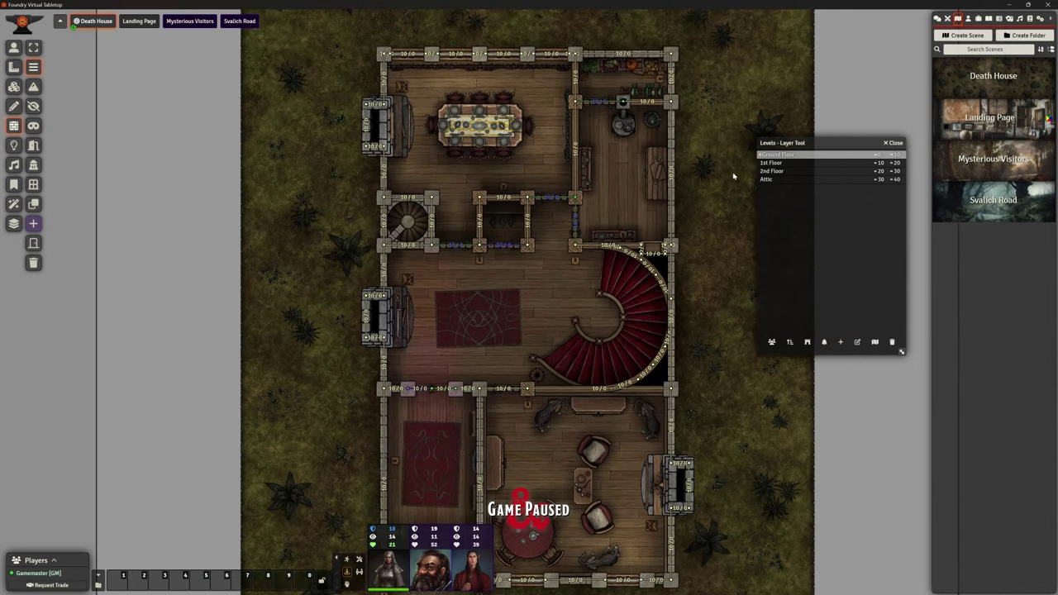
pyautogui.moveTo(697, 351); pyautogui.dragTo(702, 207)
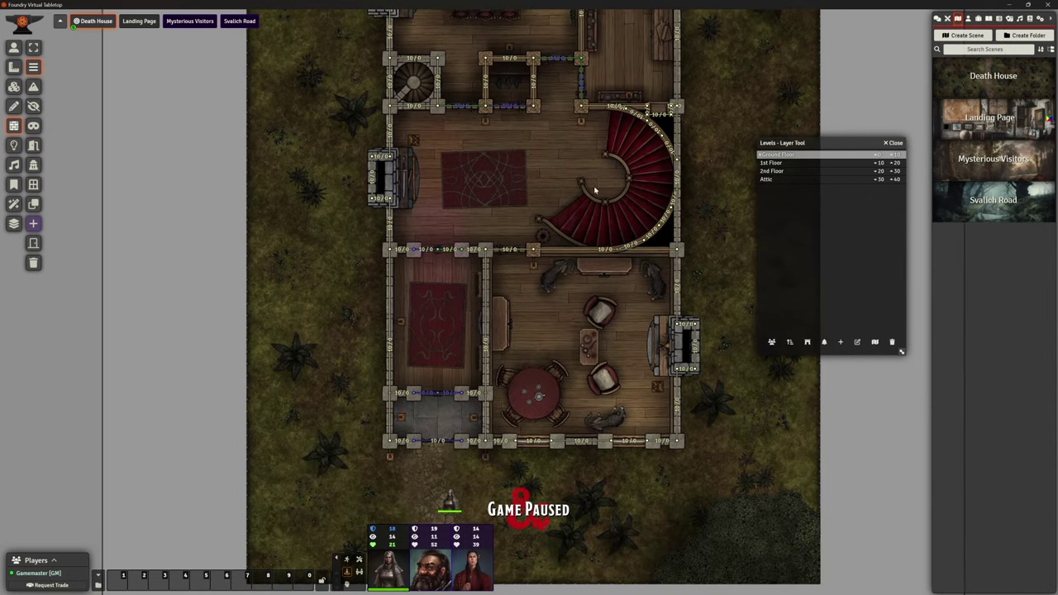
pyautogui.scroll(5, 583, 232)
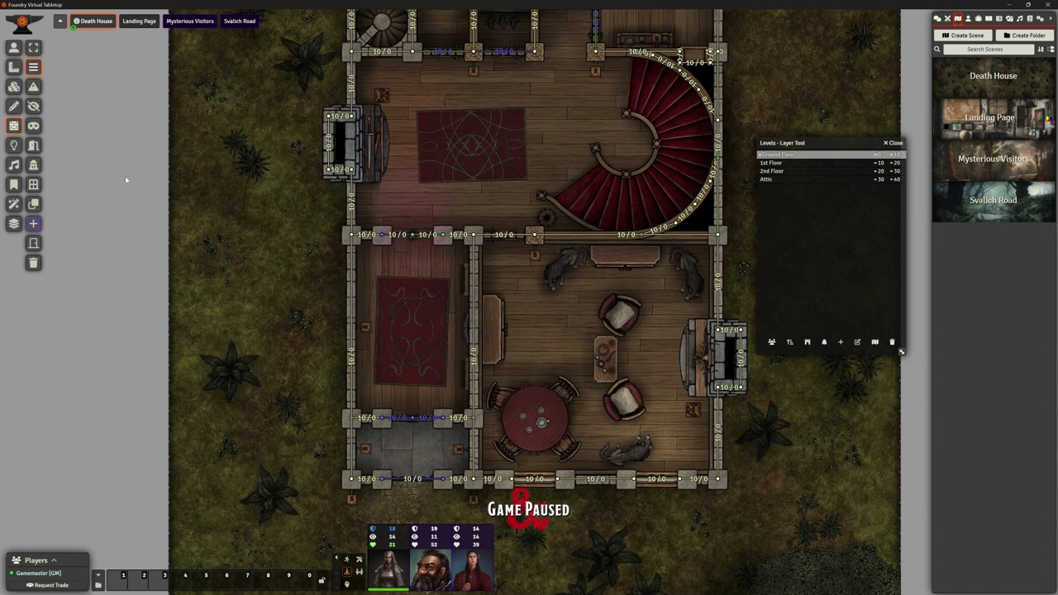
# Switch to tile editing, view Ball_room.webp from the Curse of Strahd Scenes folder in File Explorer, and close the open images
pyautogui.click(13, 86)
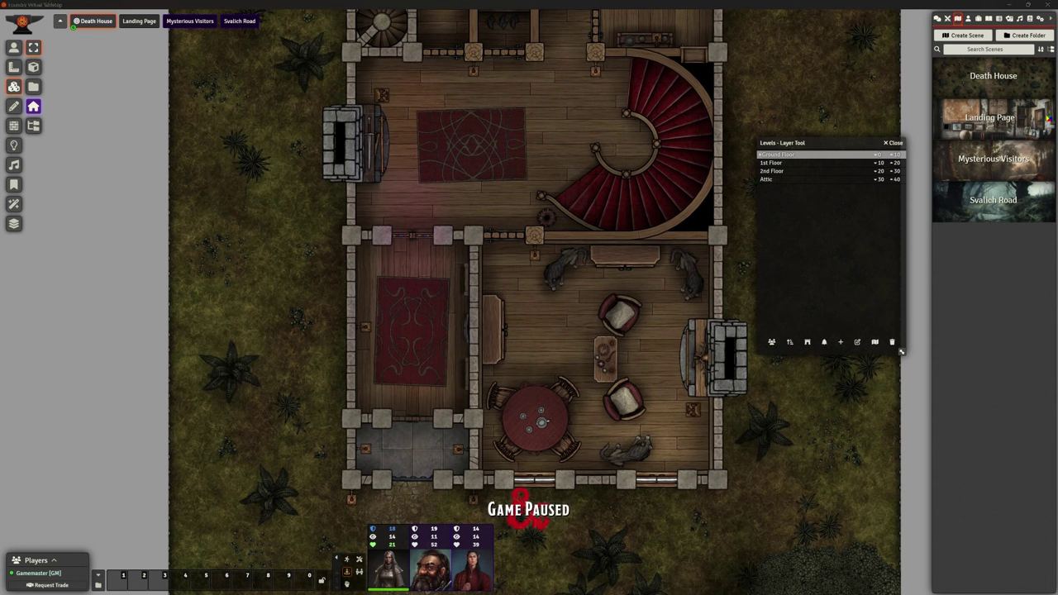
pyautogui.moveTo(1057, 17); pyautogui.dragTo(453, 61)
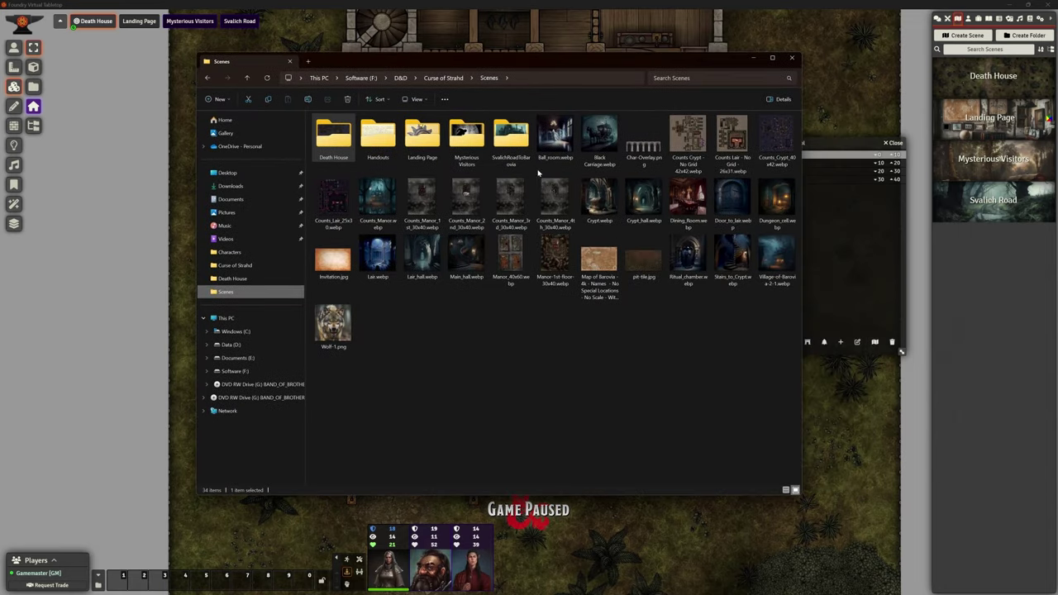
pyautogui.doubleClick(557, 134)
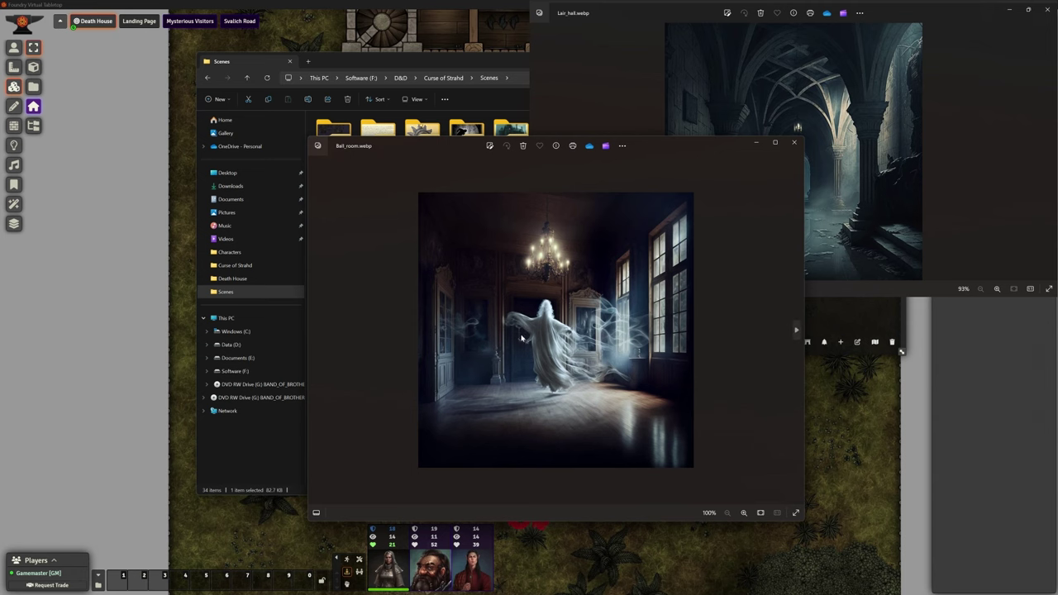
pyautogui.click(793, 142)
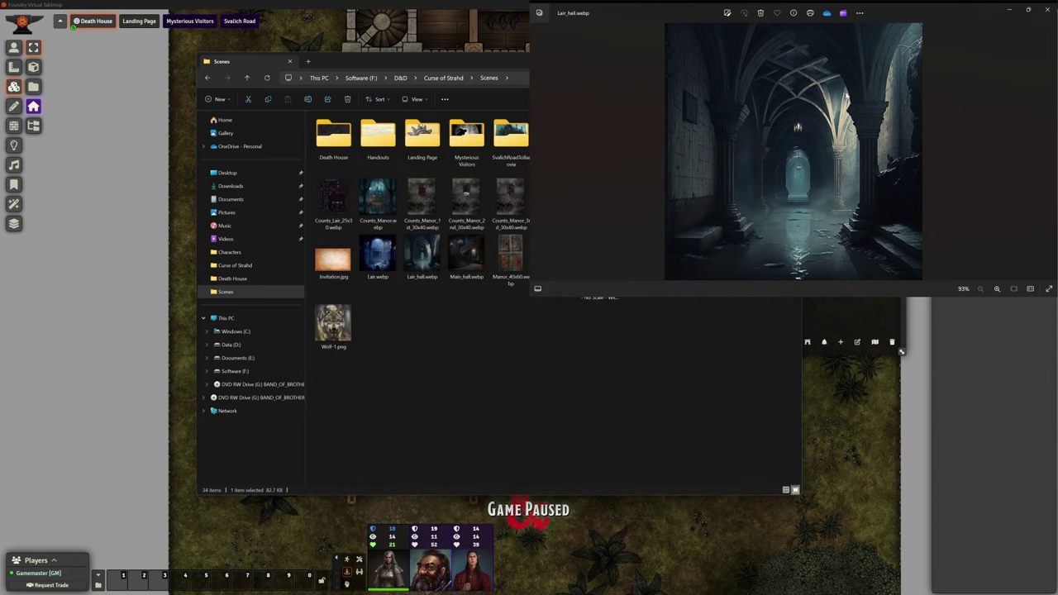
pyautogui.click(1047, 10)
pyautogui.click(773, 41)
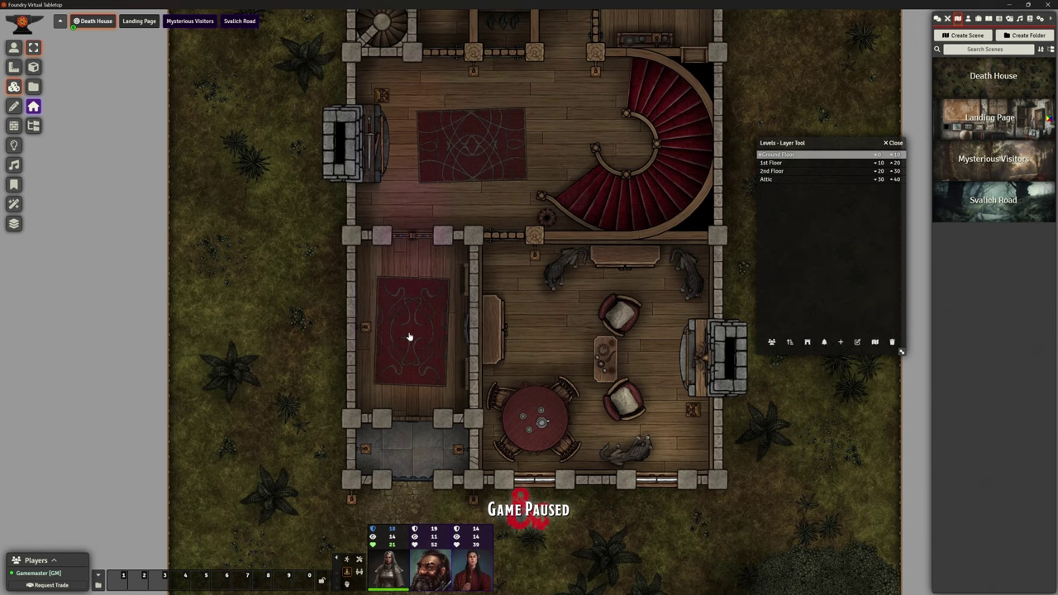
# Switch to the token controls and examine the Ground Floor doors from the front path to the spiral stairs
pyautogui.scroll(-1, 408, 338)
pyautogui.scroll(-1, 417, 341)
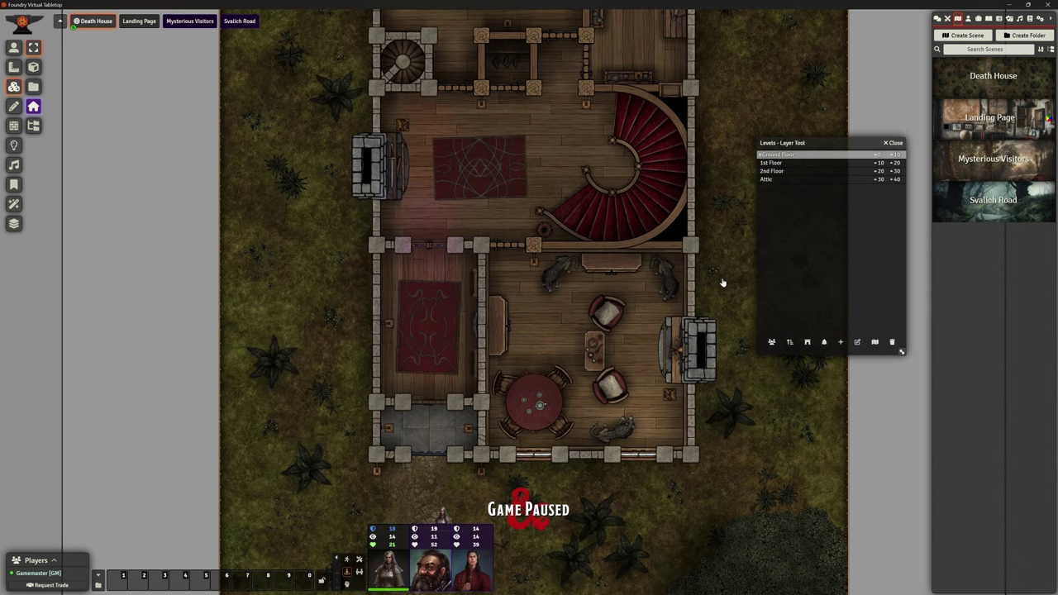
pyautogui.click(13, 48)
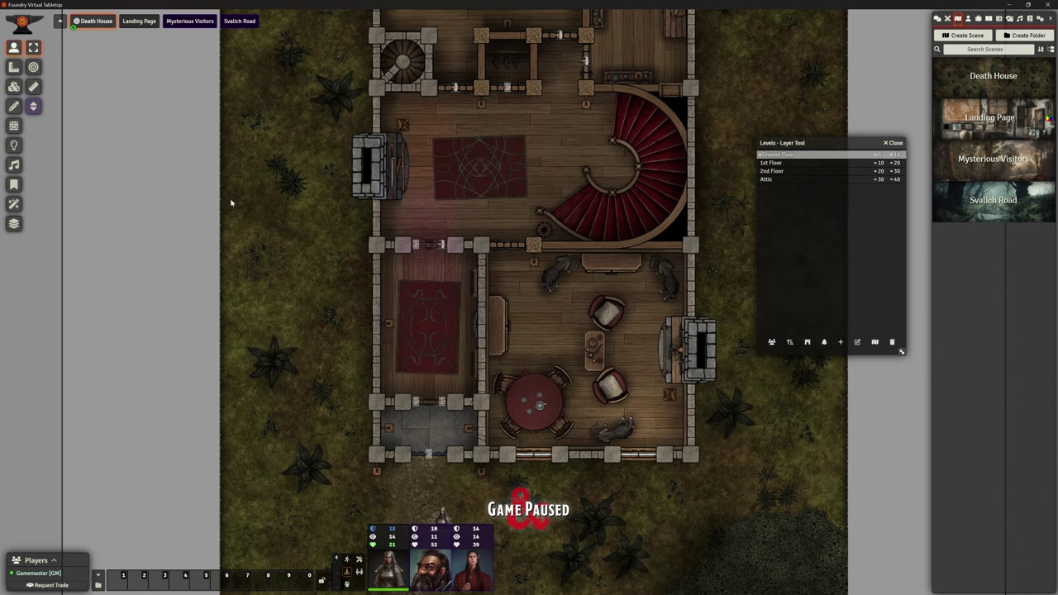
pyautogui.moveTo(307, 248); pyautogui.dragTo(280, 323)
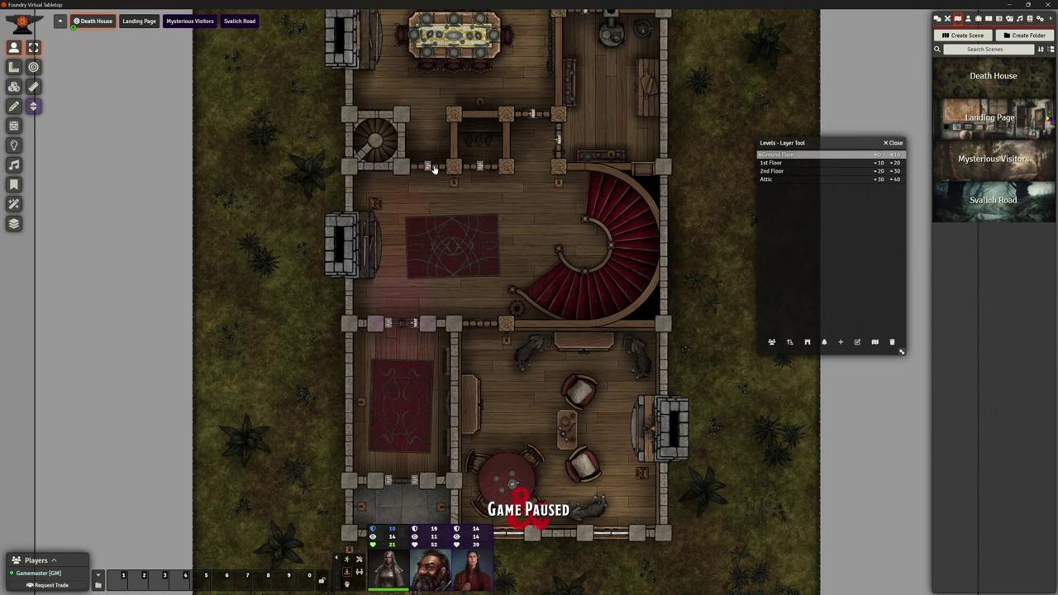
pyautogui.scroll(-4, 555, 139)
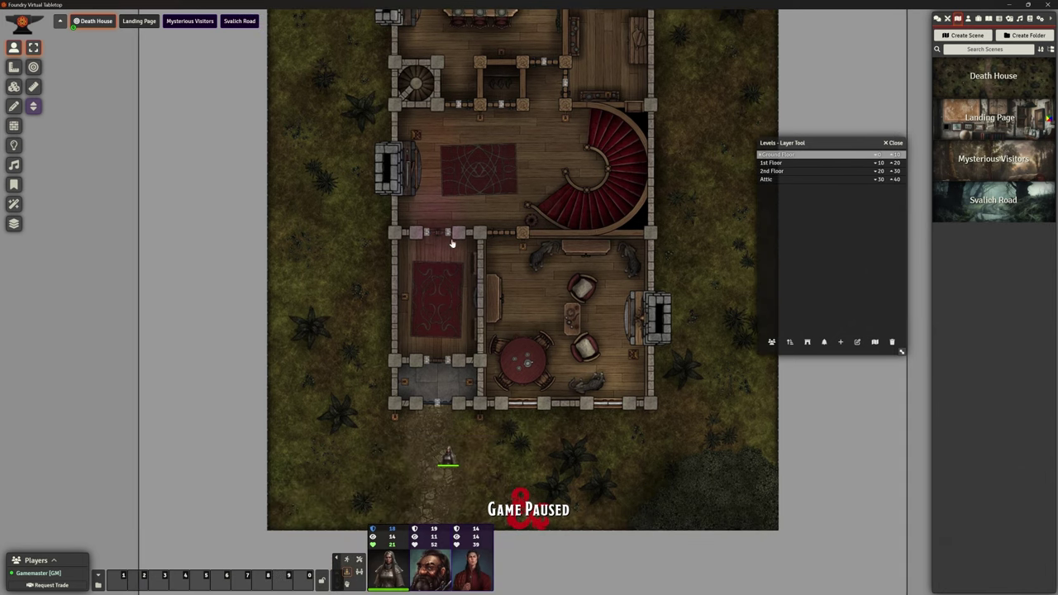
pyautogui.scroll(3, 549, 291)
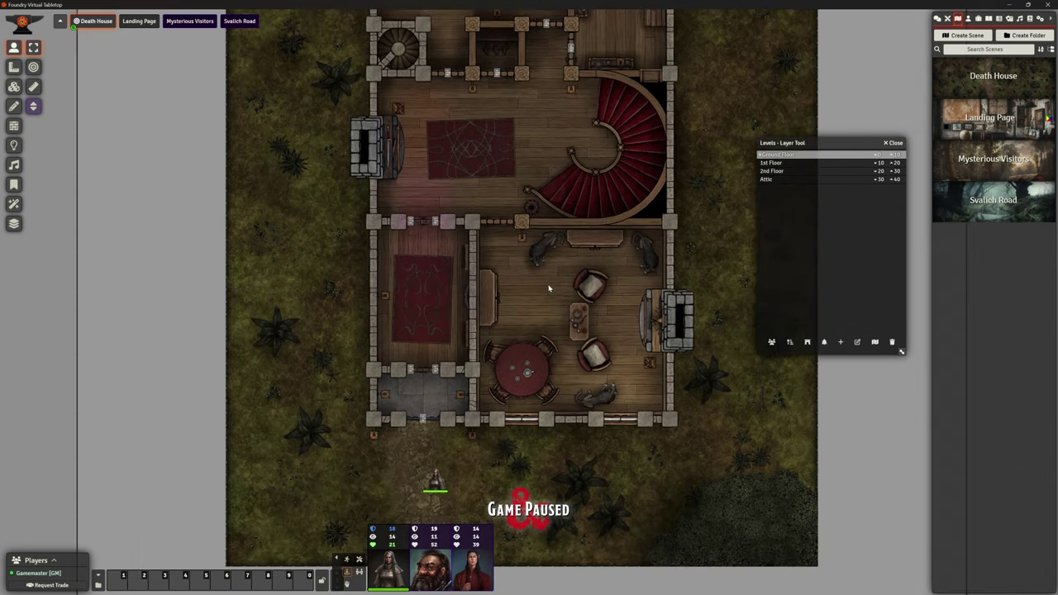